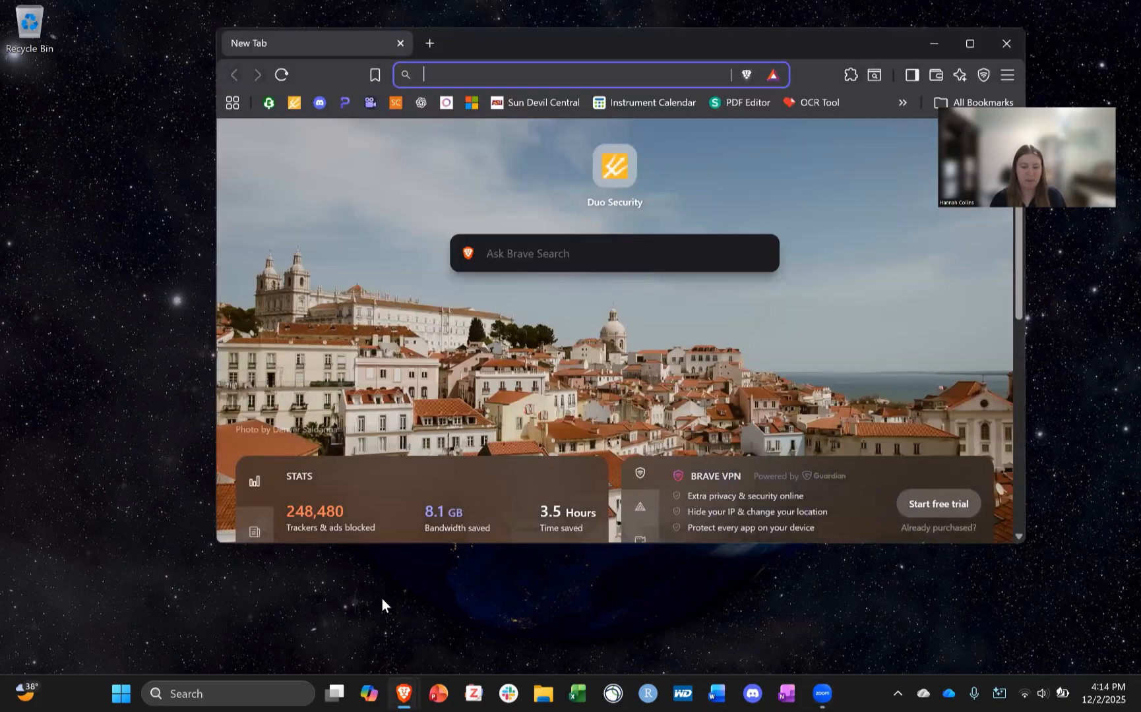
Search the web for "web soil survey", open the Web Soil Survey home page and start the WSS application
click(966, 50)
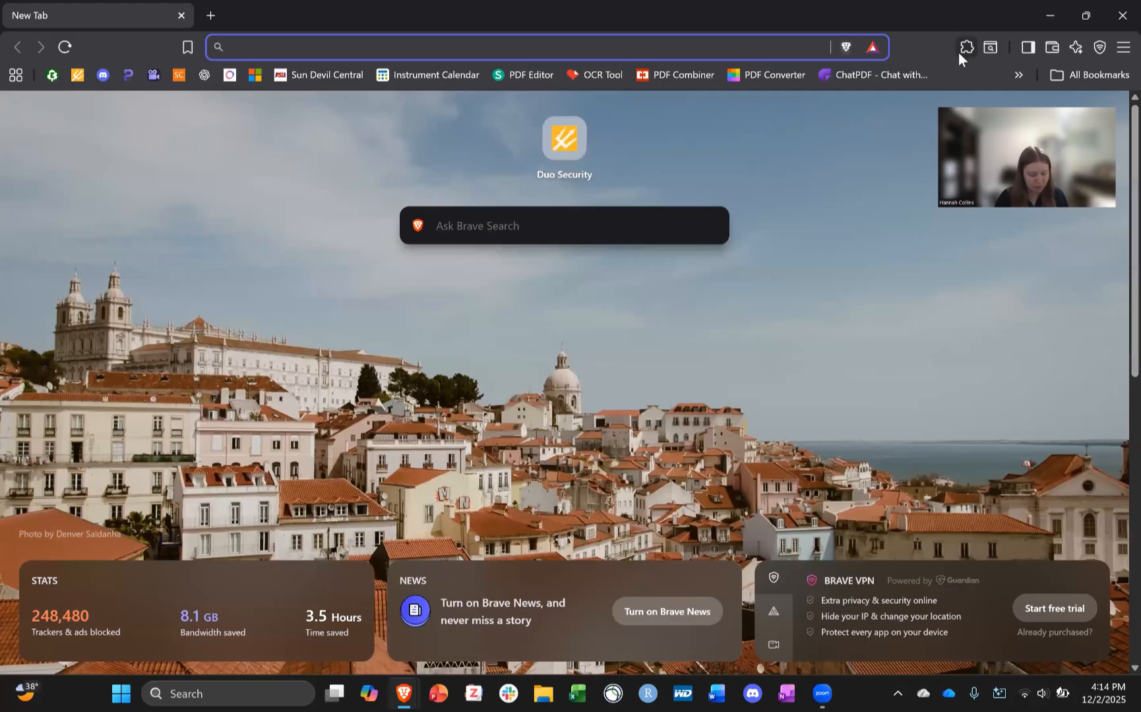
text(web soil survey)
key(Return)
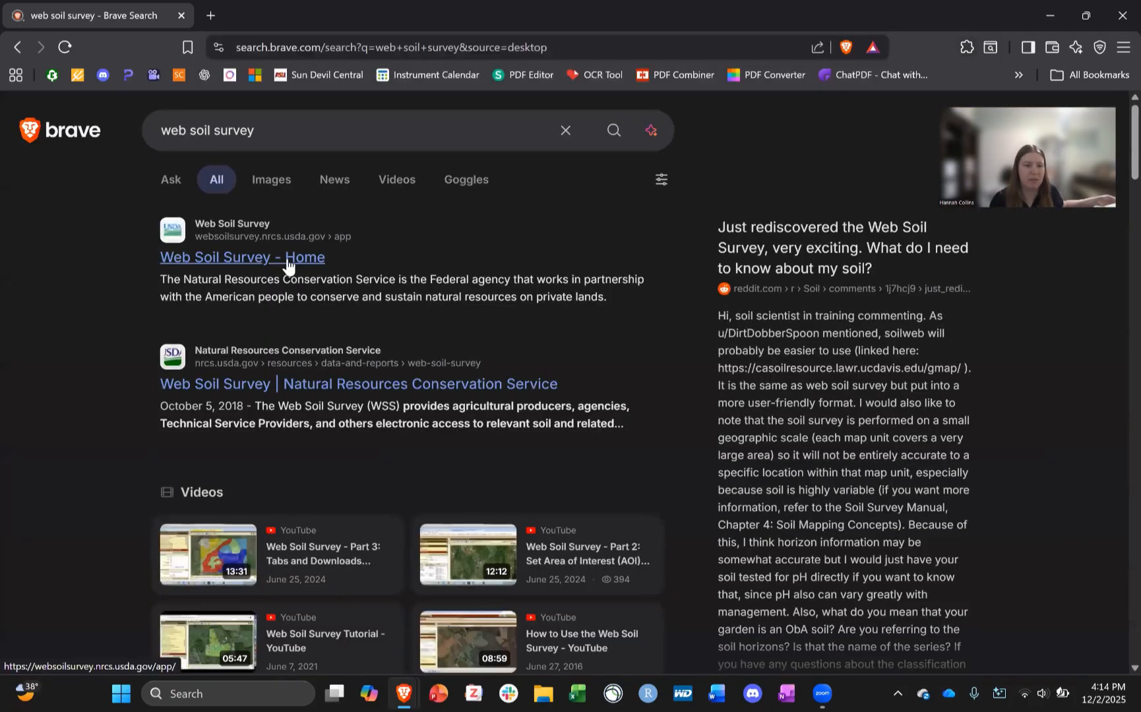
click(288, 267)
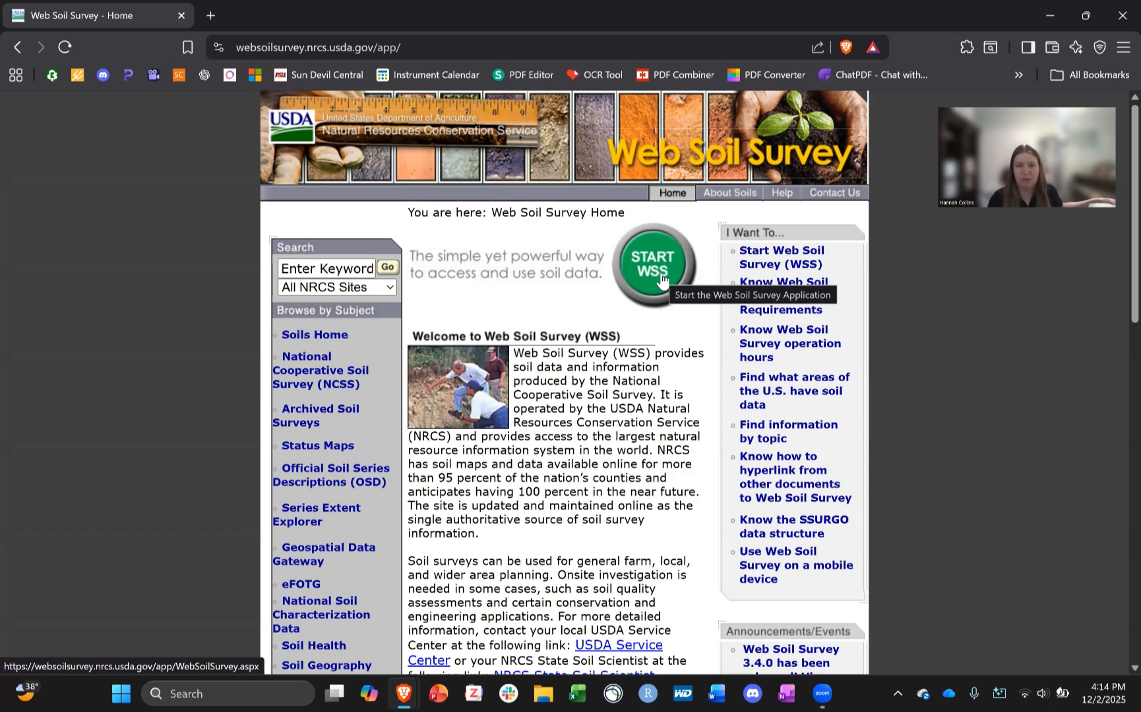
click(662, 280)
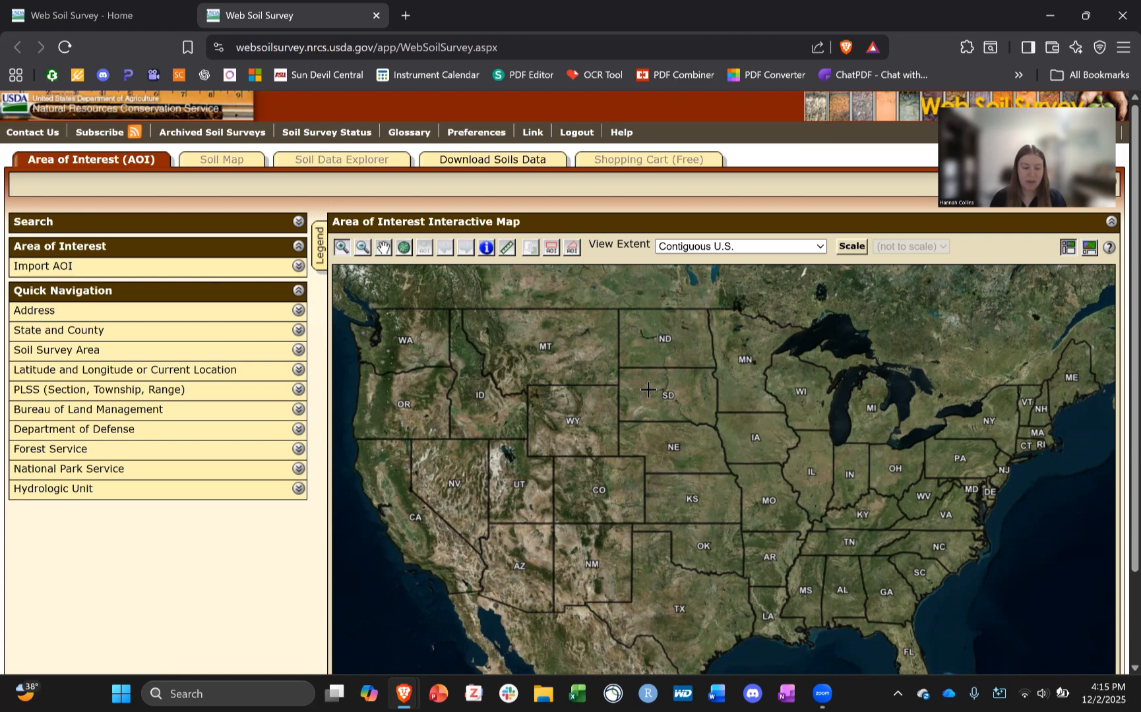
Check which shapefile formats are offered for importing an area of interest
click(298, 266)
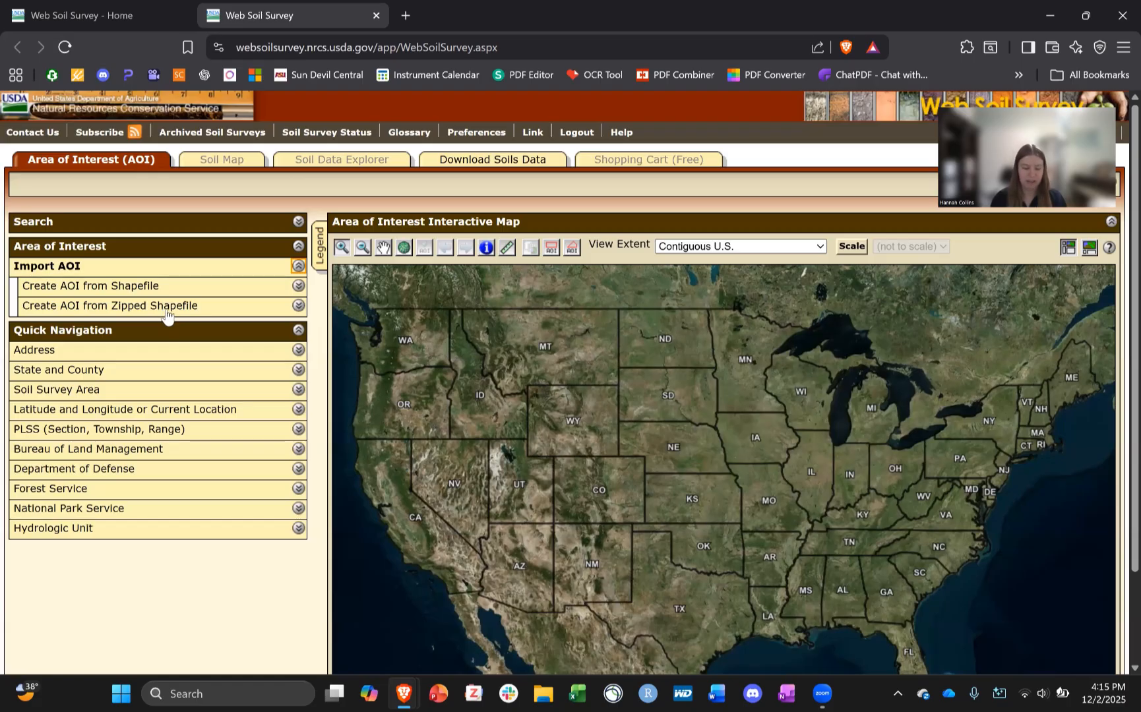
click(158, 246)
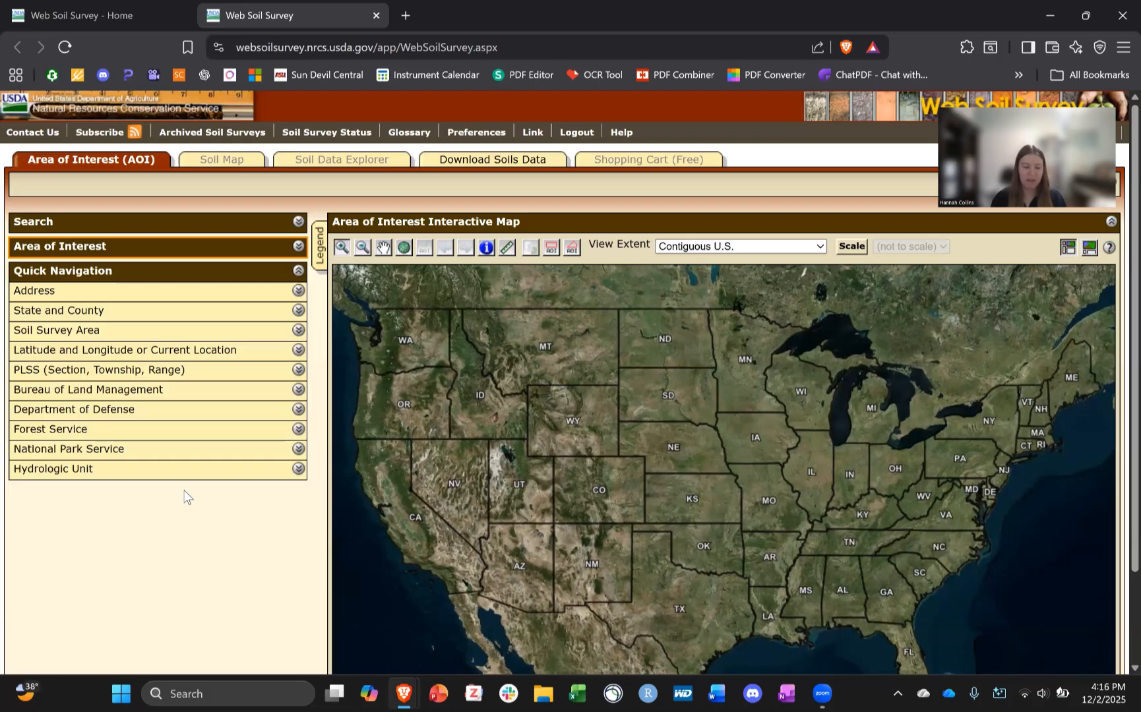
List the SSURGO soil survey area downloads for the state of Arizona
click(524, 160)
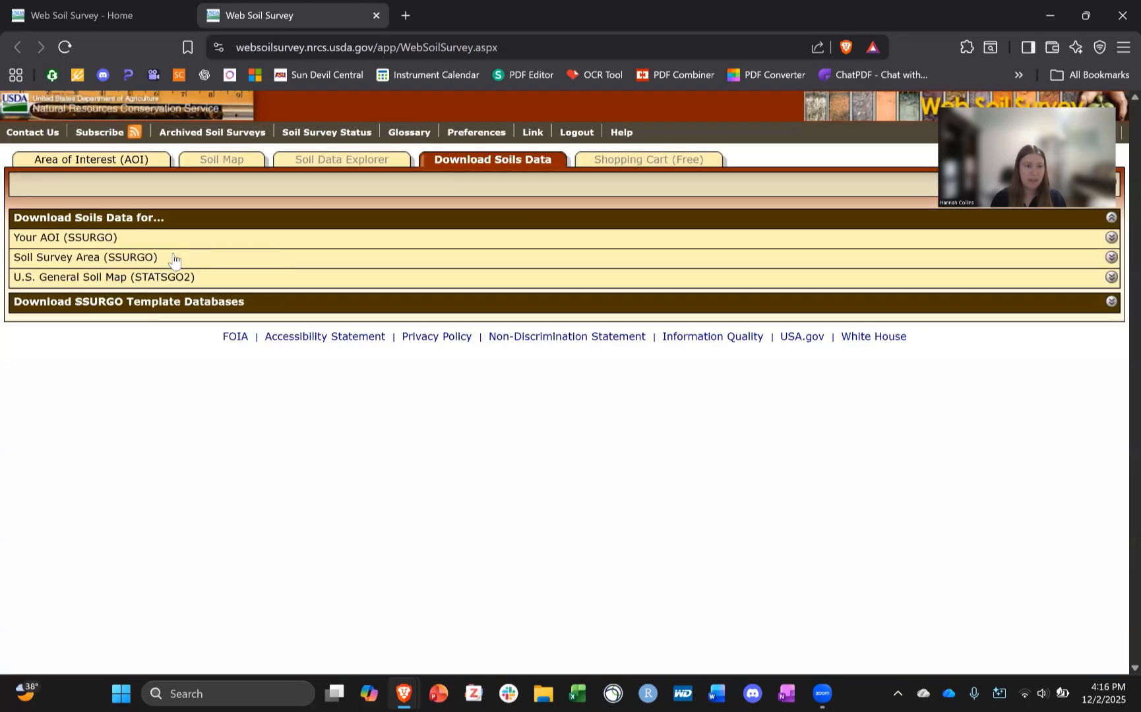
click(173, 256)
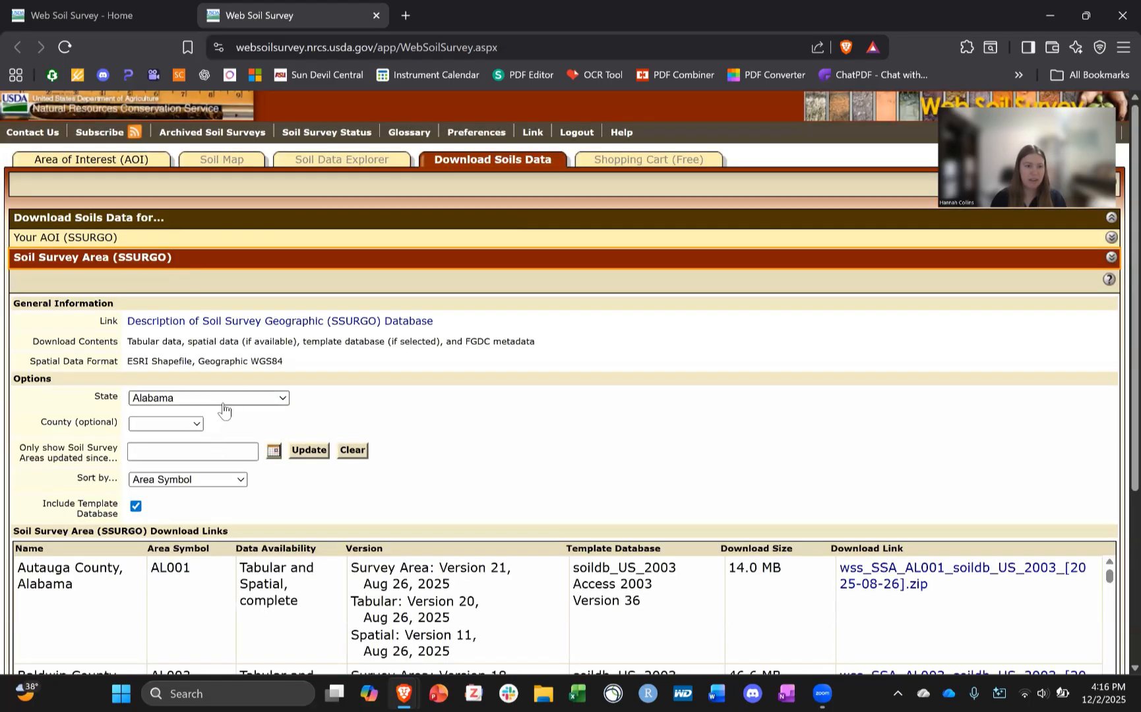
click(222, 399)
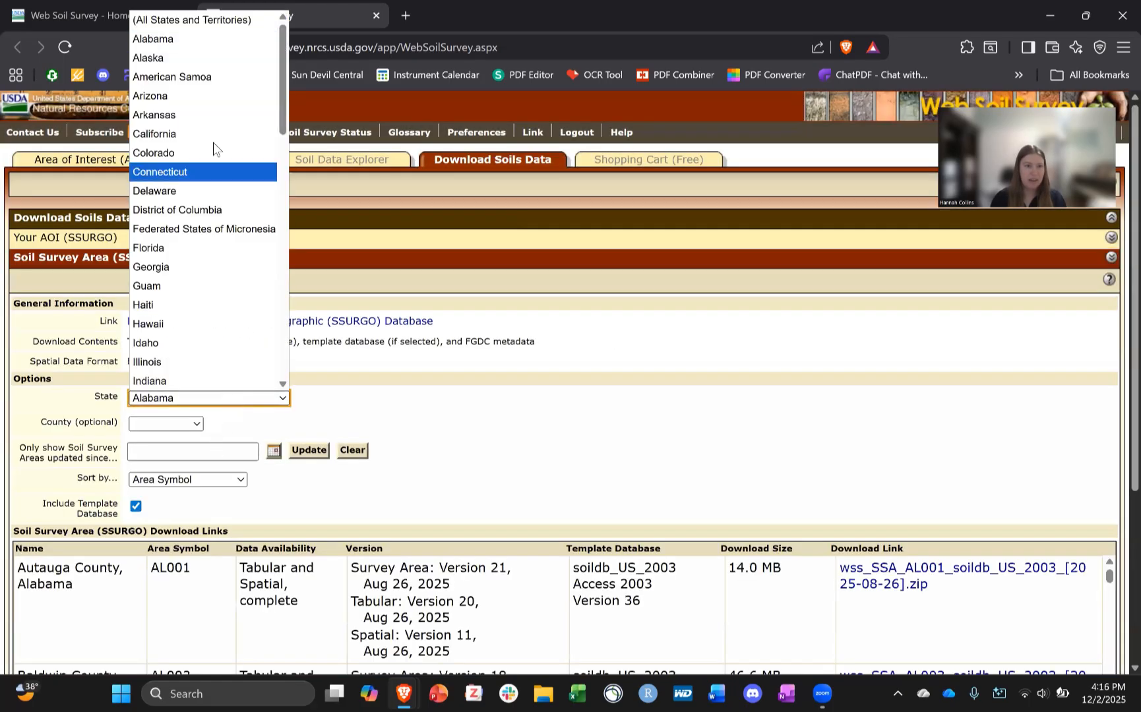
click(203, 94)
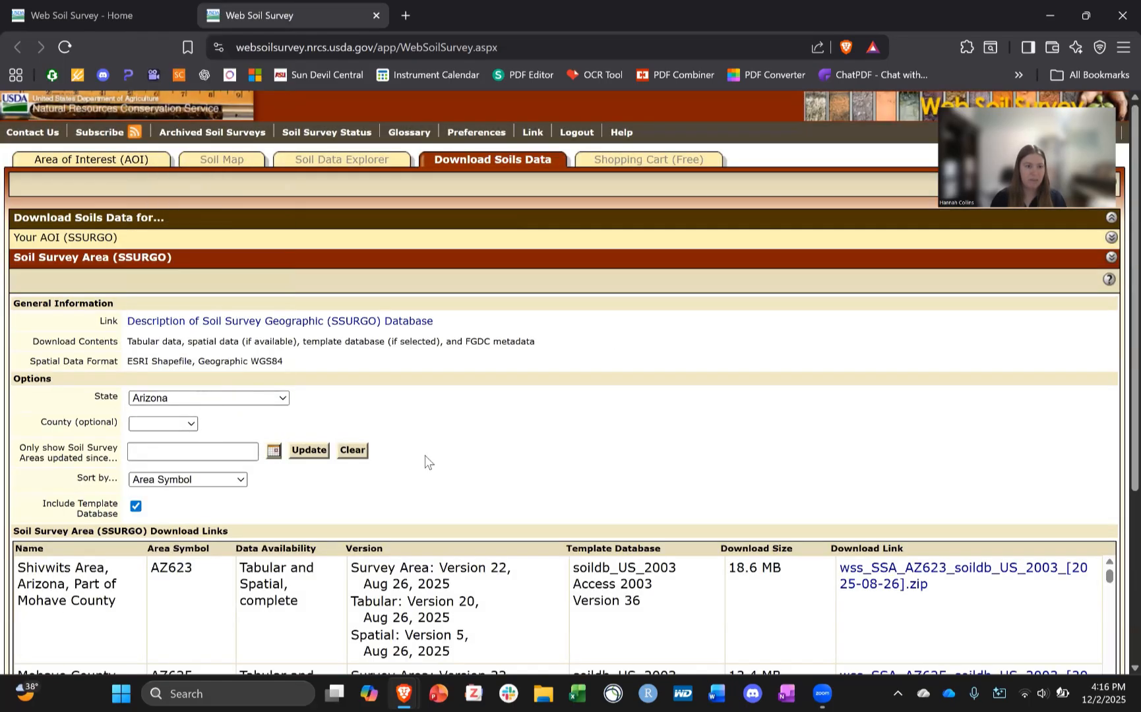
Look through the soil survey area names, sizes and download links offered for Arizona
scroll(636, 439, down, 4)
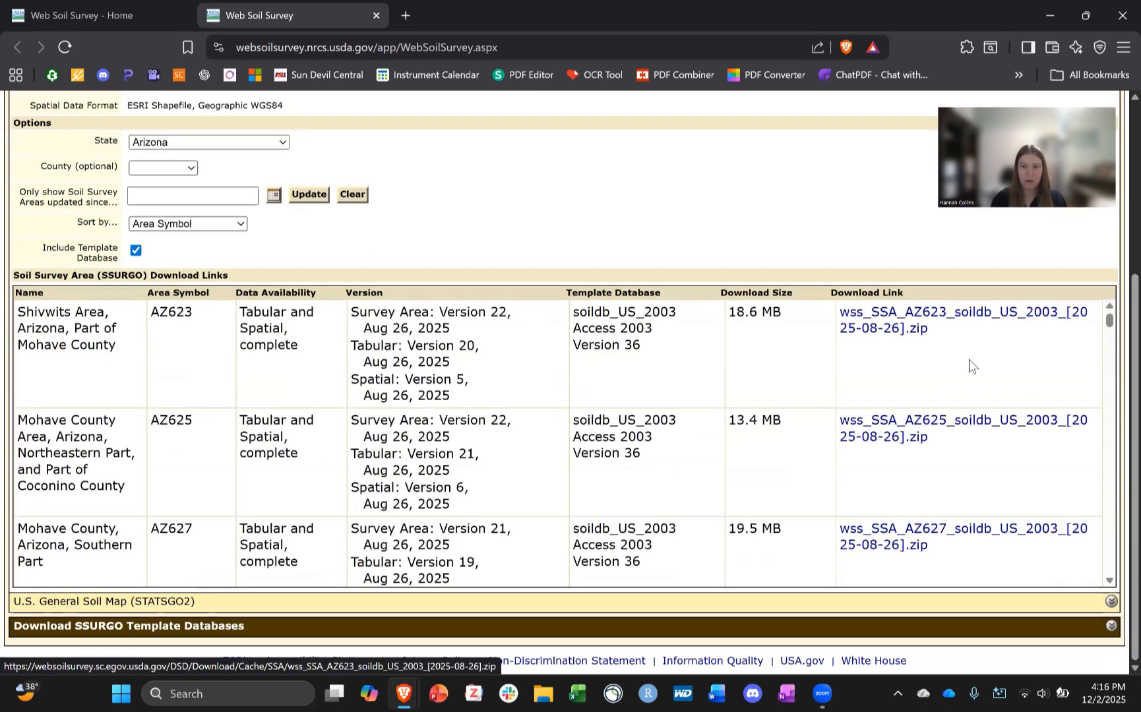
scroll(965, 528, down, 5)
scroll(965, 528, down, 15)
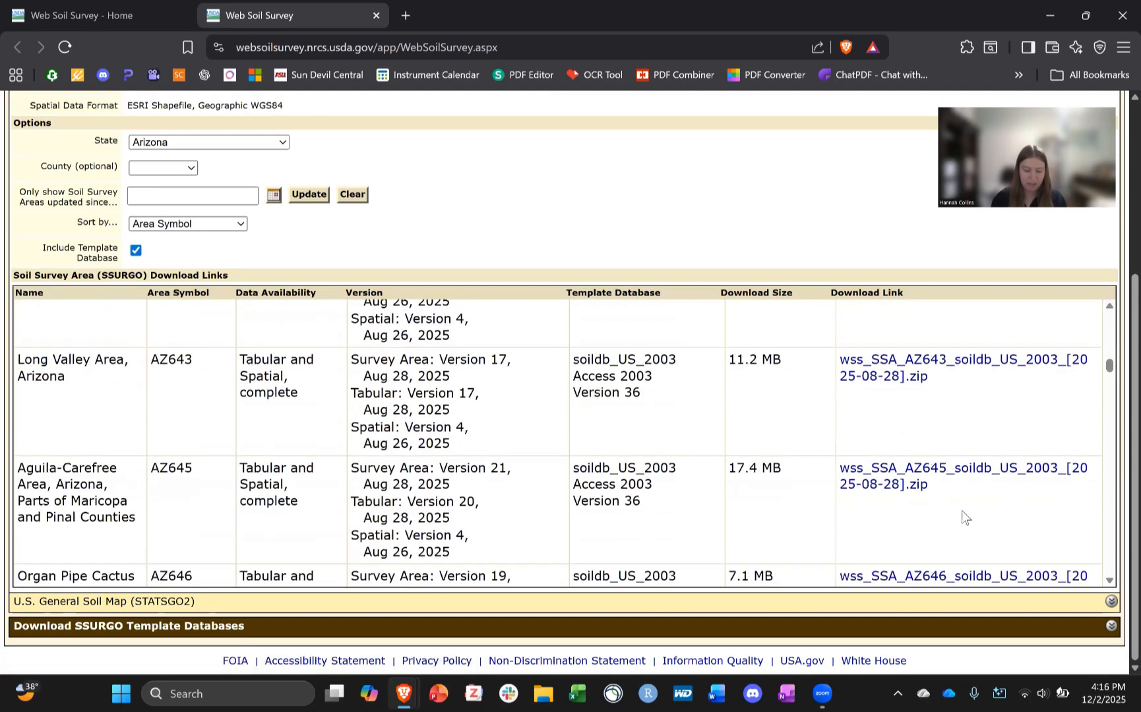
scroll(956, 512, down, 10)
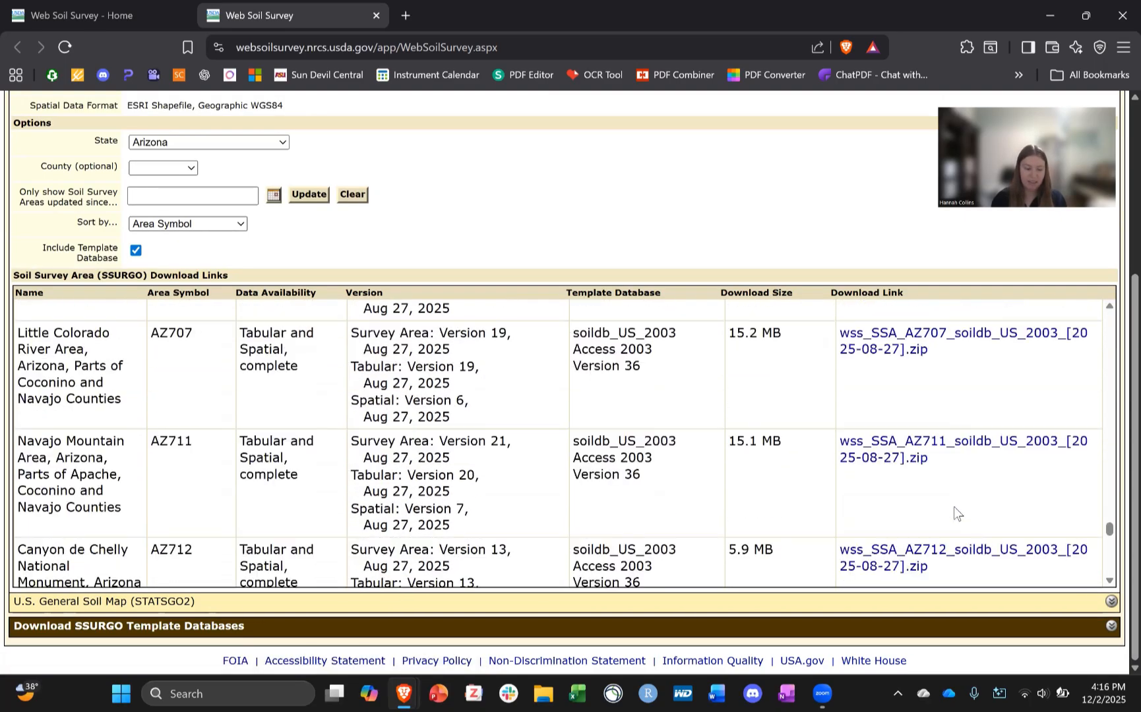
scroll(956, 511, up, 20)
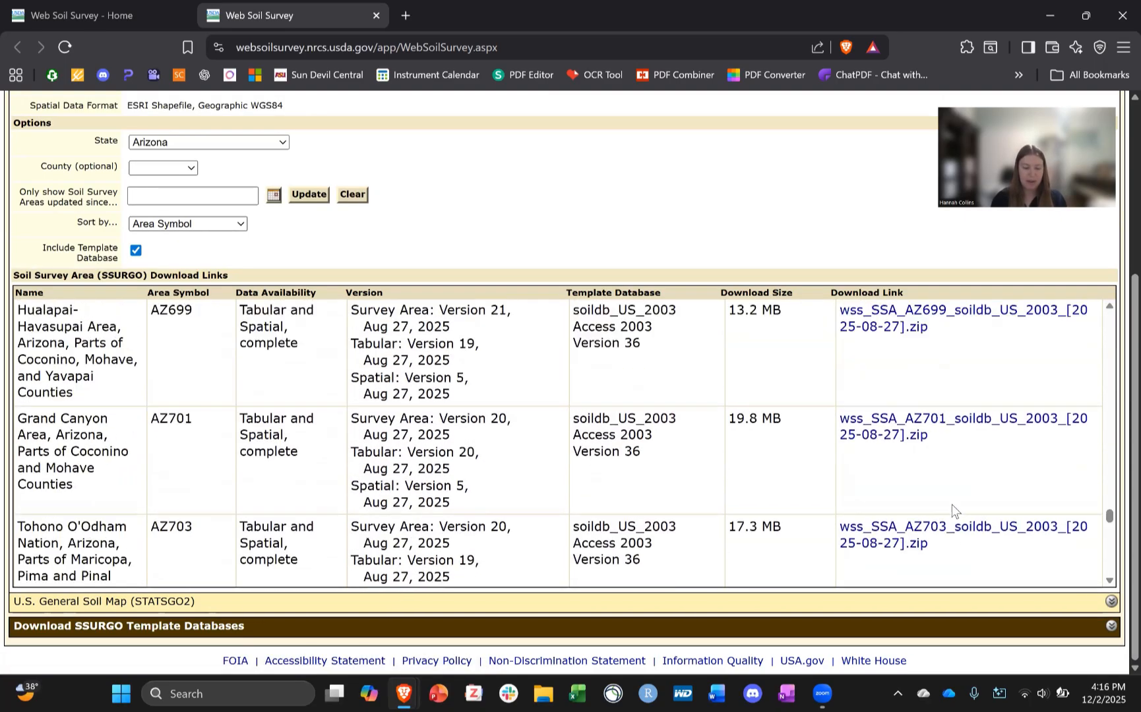
scroll(954, 512, up, 20)
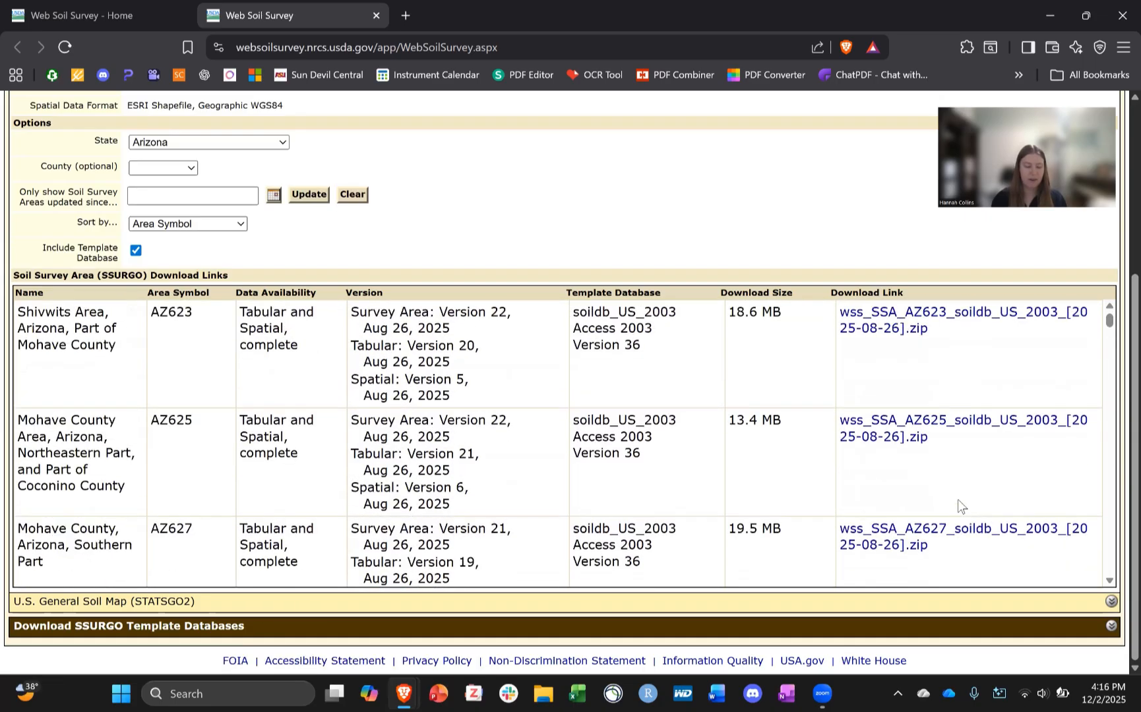
scroll(676, 412, up, 4)
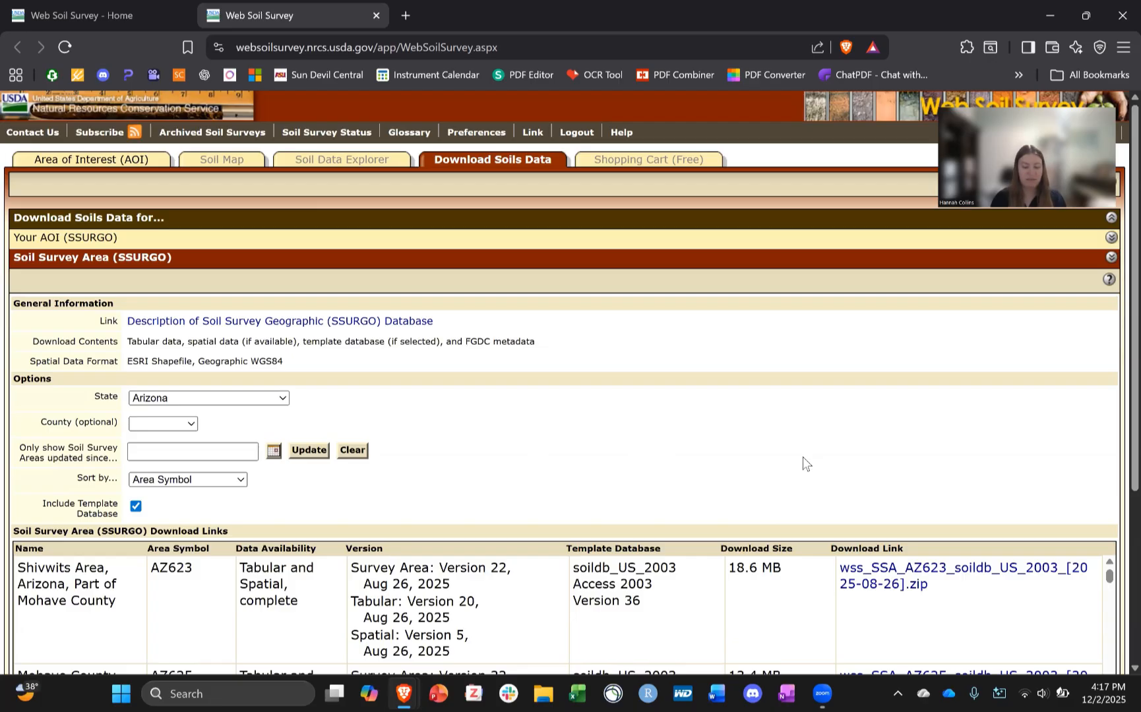
Try to define a rectangular area of interest over the southwestern states on the interactive map
click(123, 161)
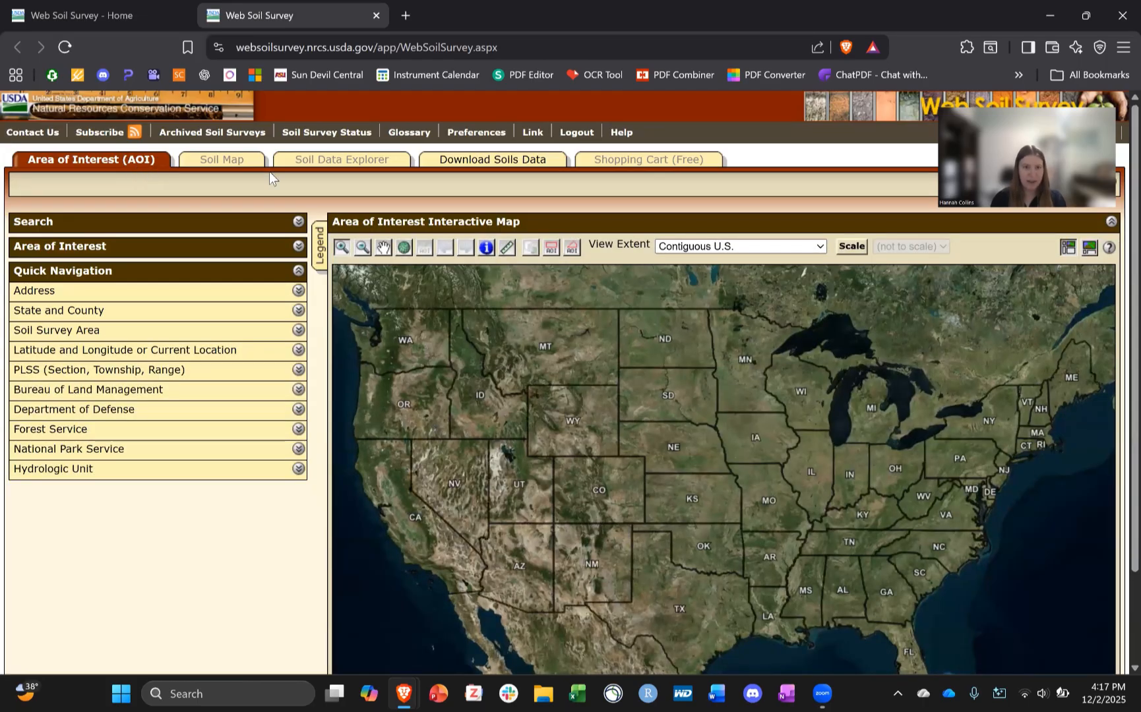
click(552, 251)
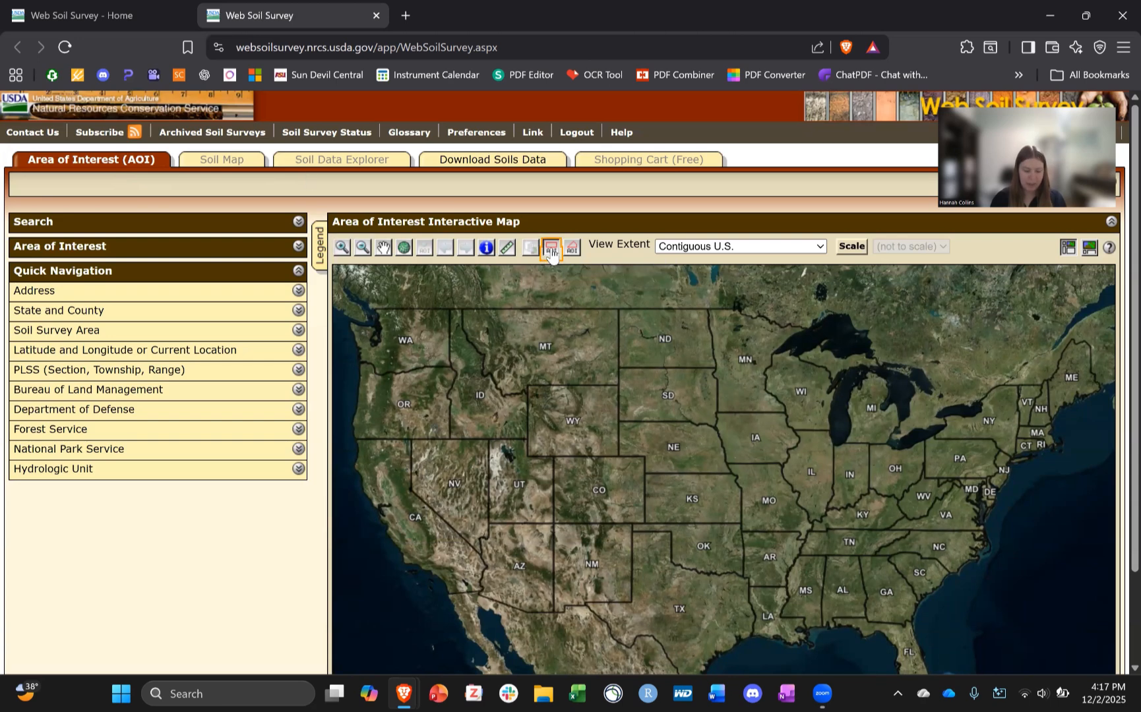
drag(469, 517, 561, 619)
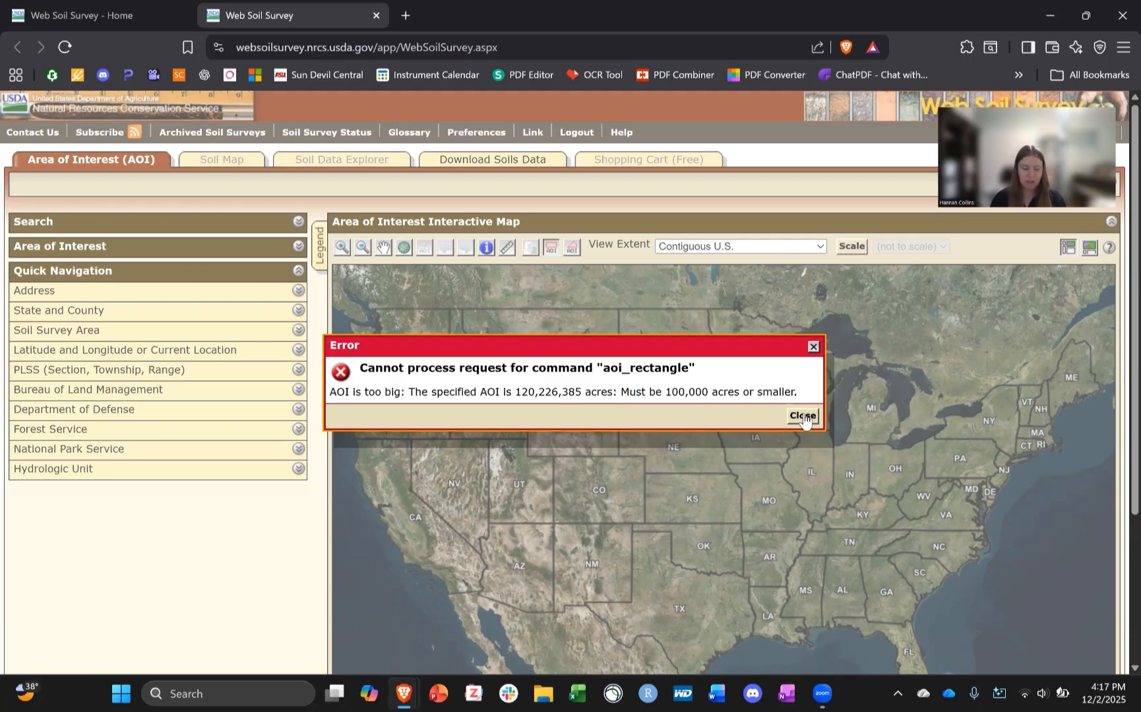
click(803, 417)
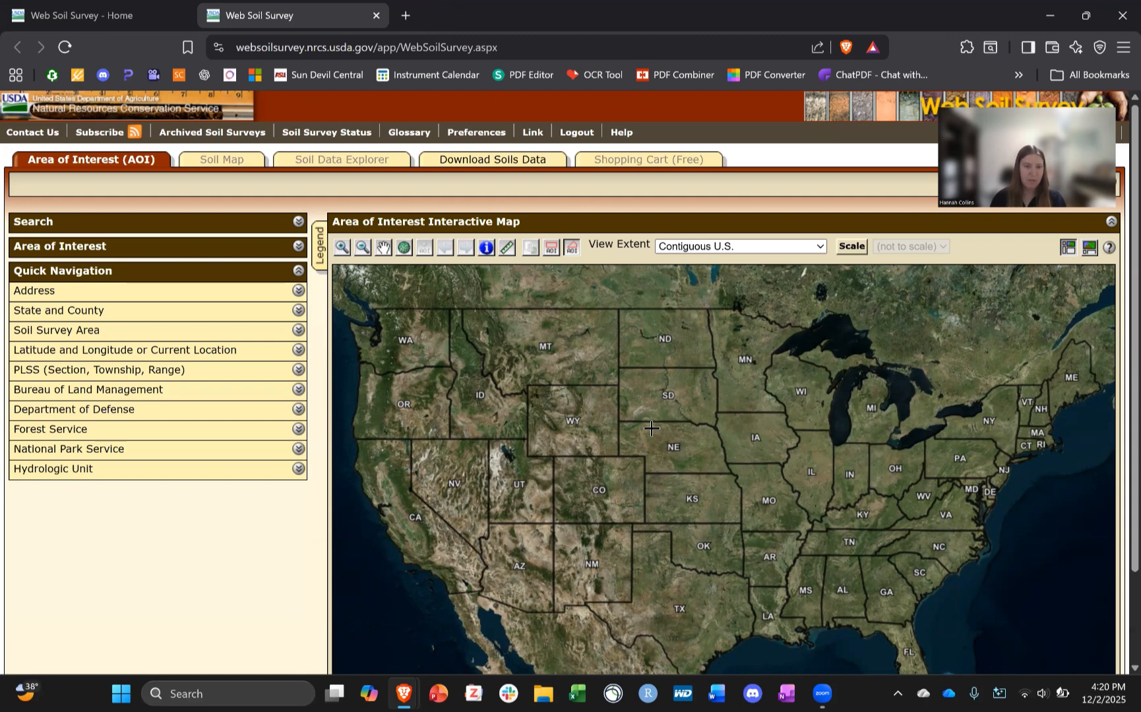
Review the options for creating an area of interest from a plain or zipped shapefile
click(276, 248)
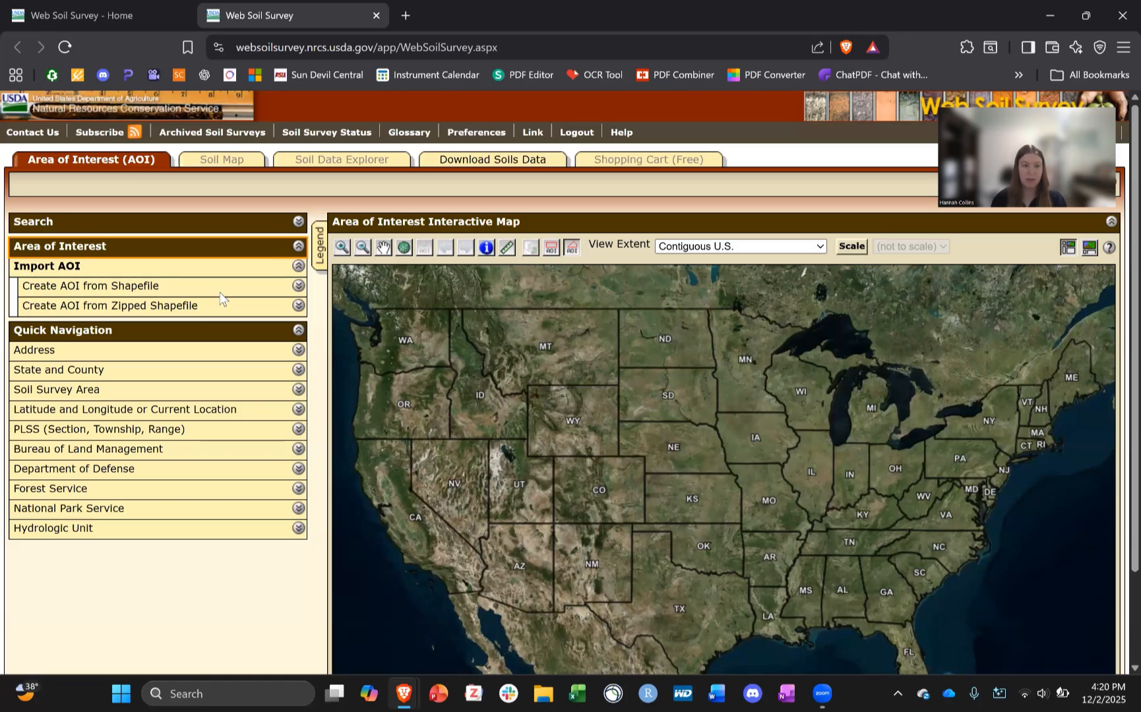
click(299, 246)
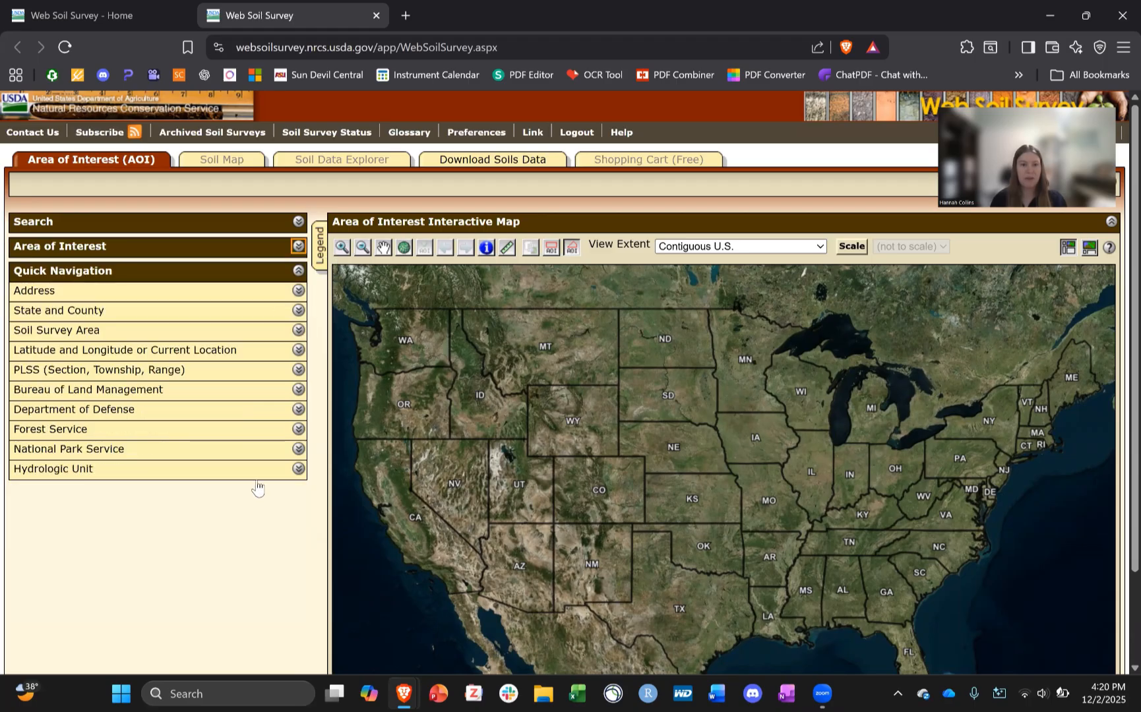
Try to define a polygon area of interest spanning Nevada, Utah, Colorado, New Mexico and Arizona
click(573, 249)
click(535, 496)
click(623, 492)
click(647, 531)
click(565, 567)
click(478, 552)
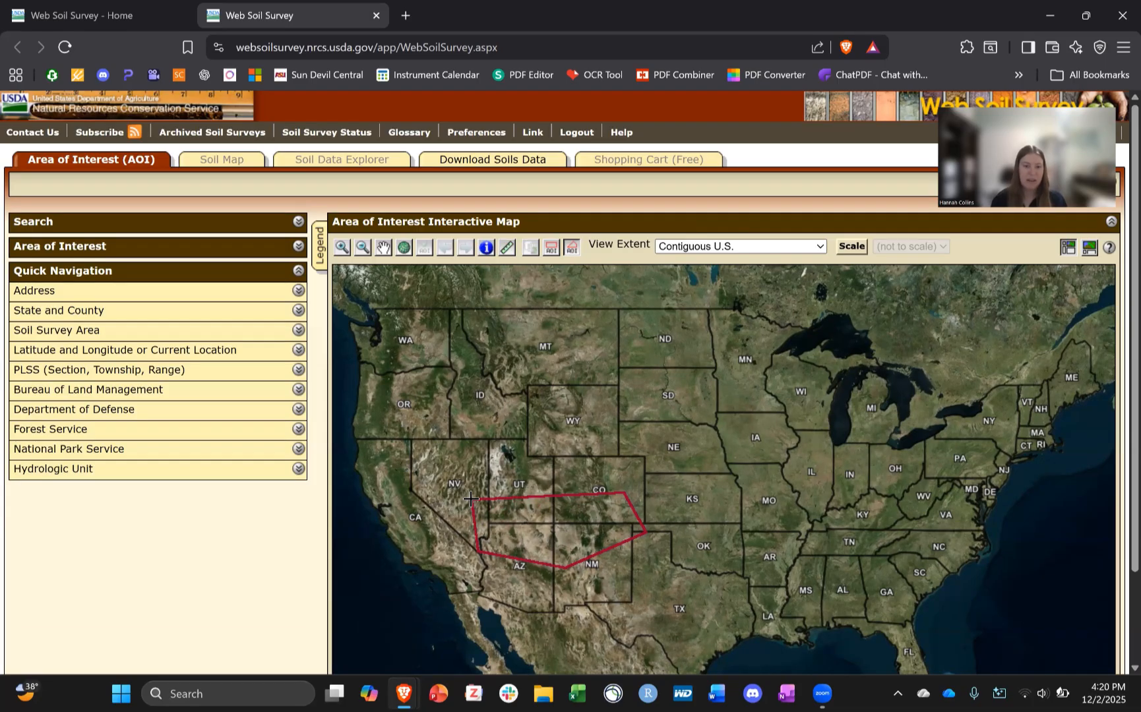
double_click(473, 452)
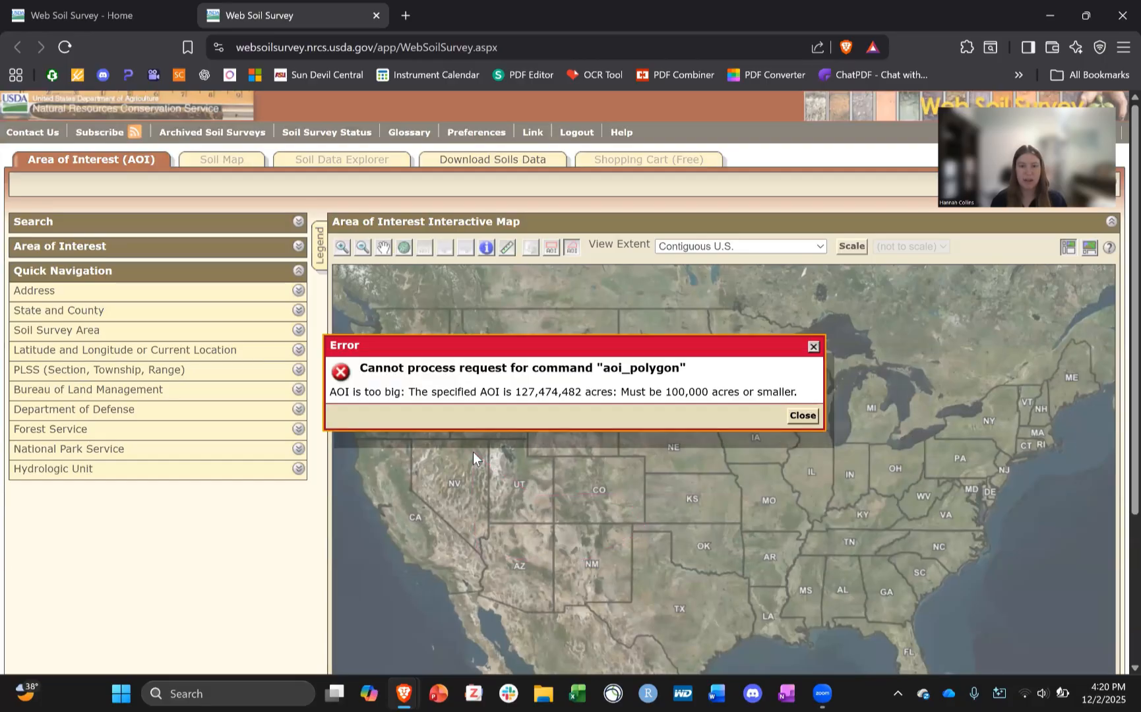
click(804, 417)
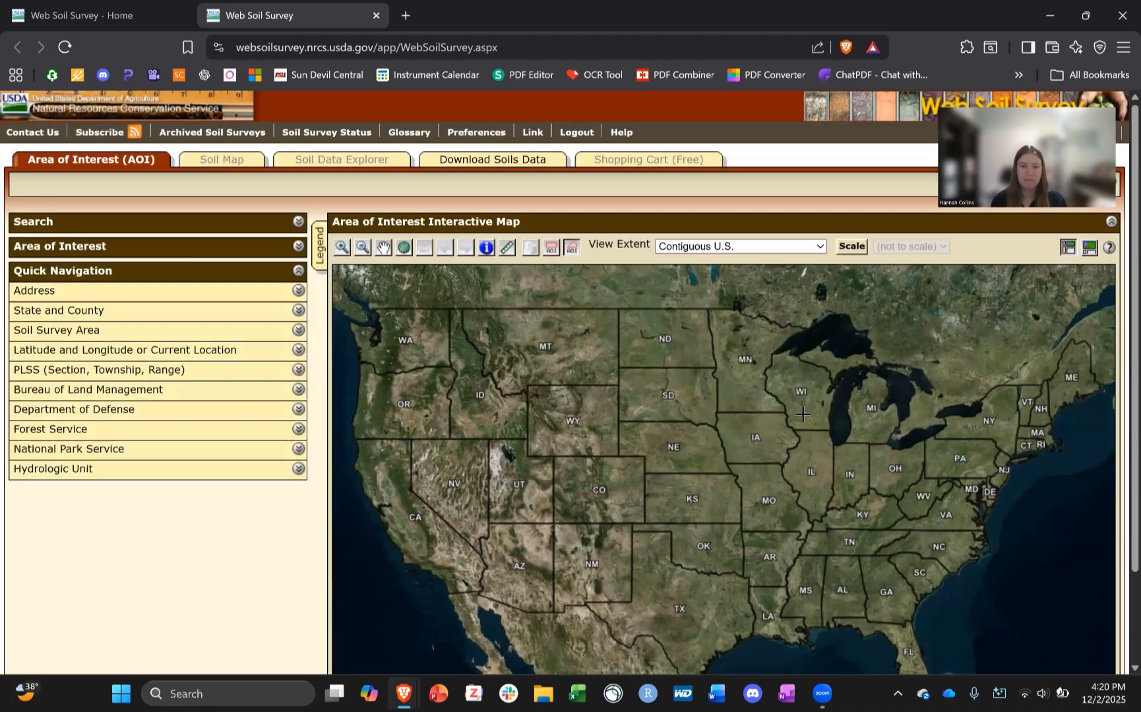
Search for "tempe arizona shapefile" in a new tab and open the Data.gov page for City of Tempe Zip Code Boundaries
click(405, 15)
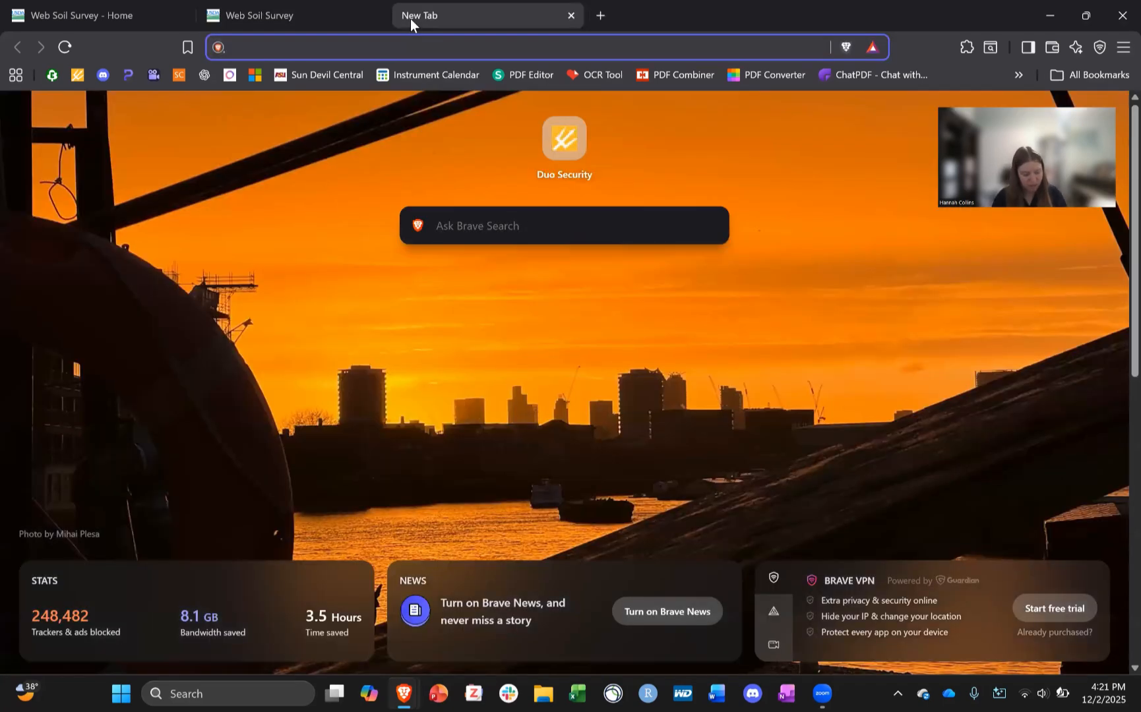
text(tem)
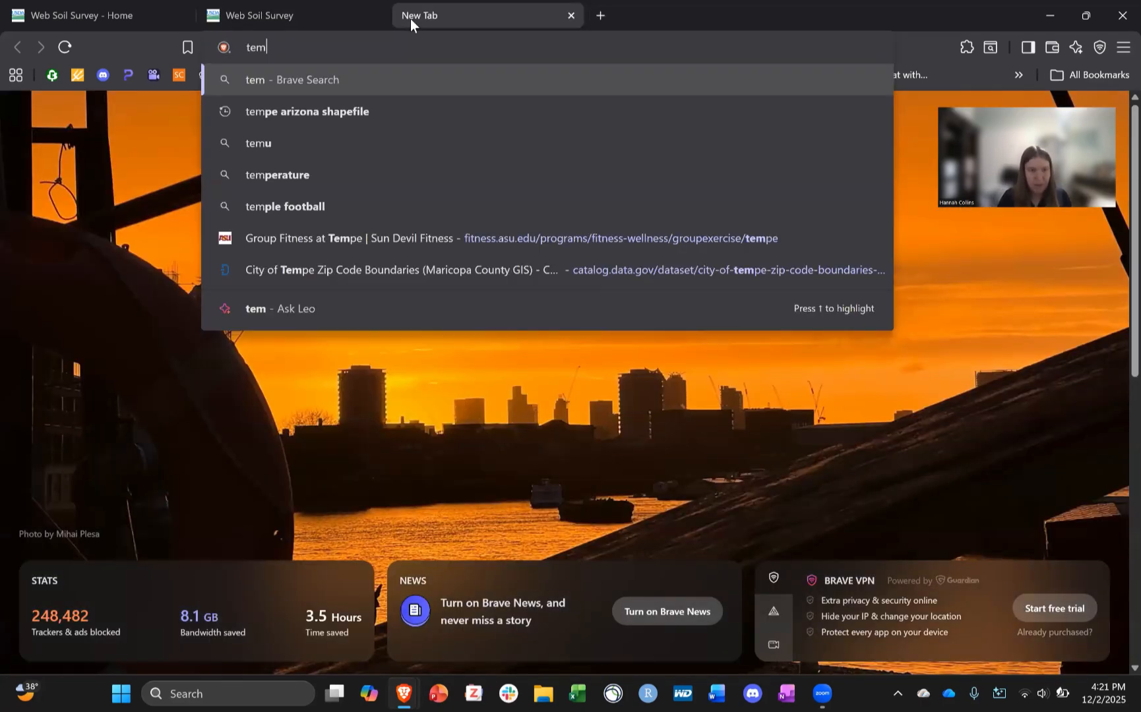
text(pe arizona)
key(Return)
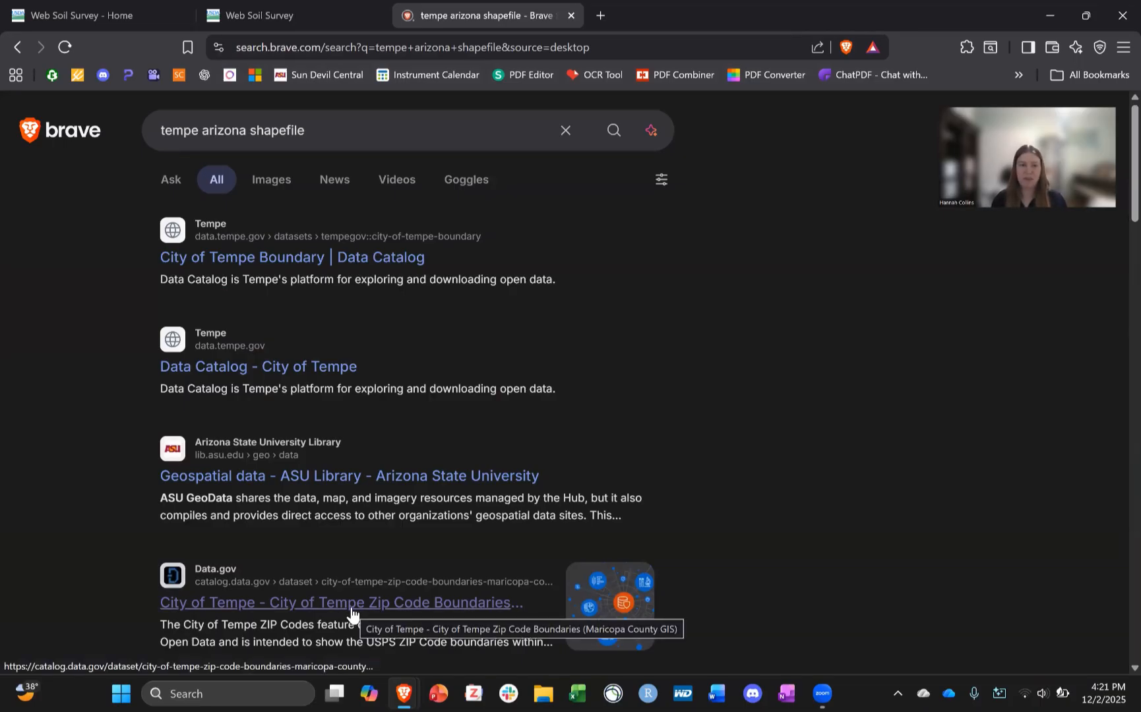
click(352, 613)
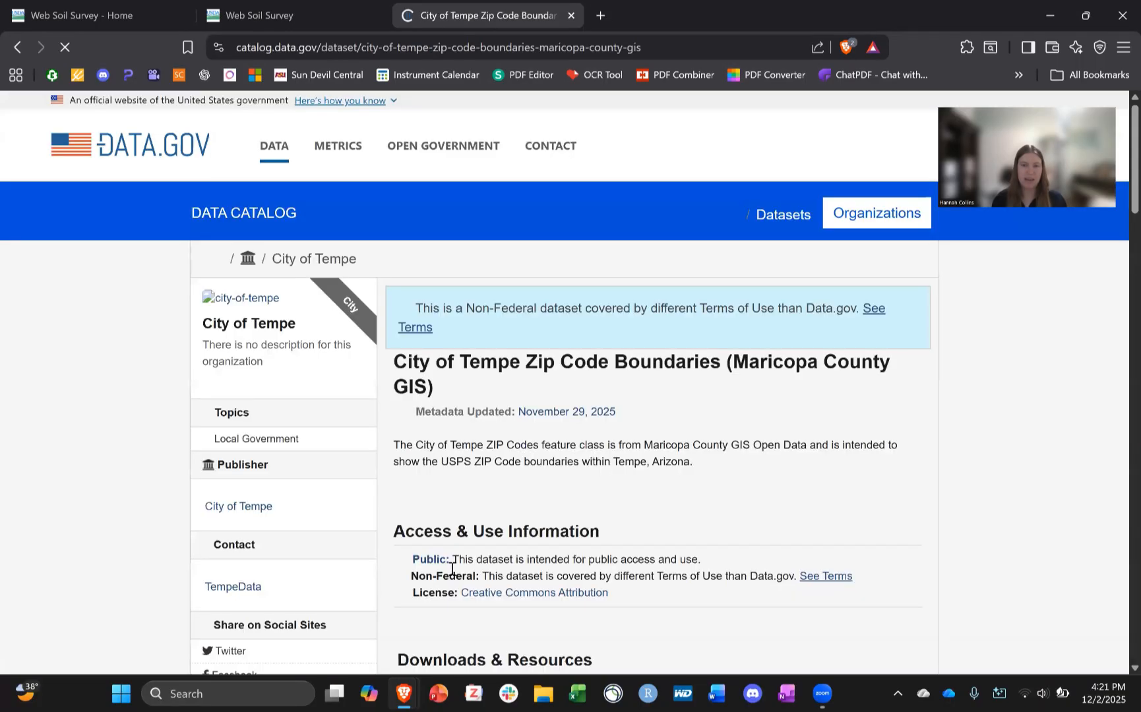
Download the Tempe zip code boundaries dataset as a Shapefile and save the zip in the Downloads folder
scroll(778, 442, down, 7)
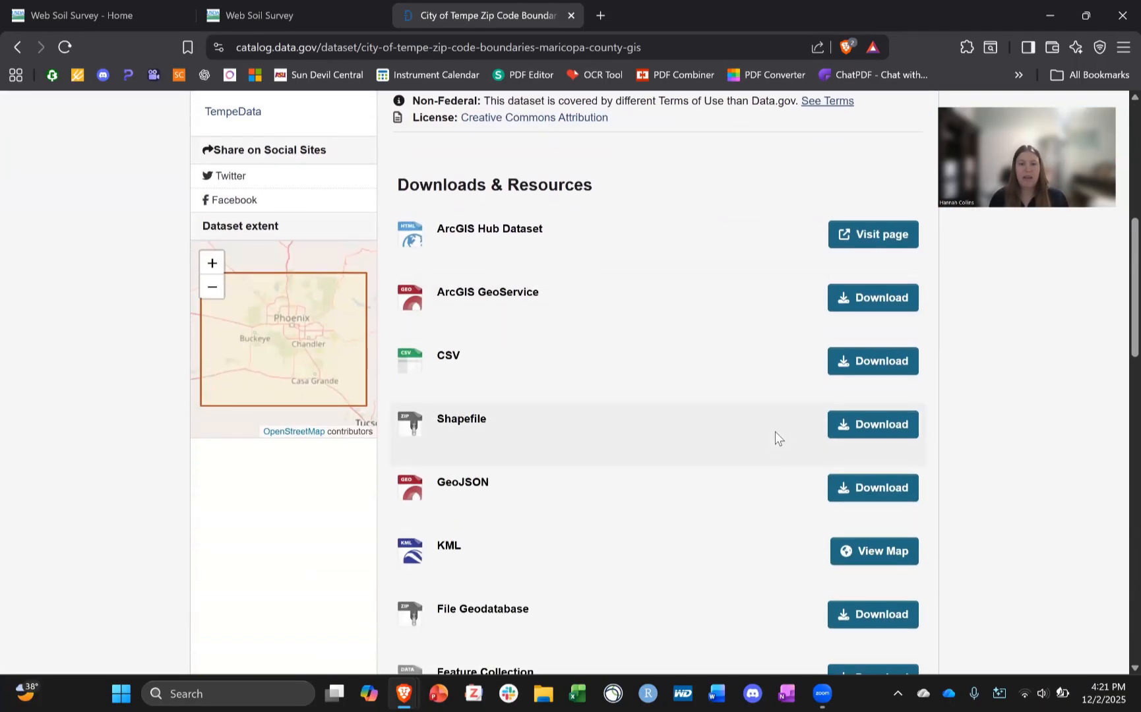
click(891, 428)
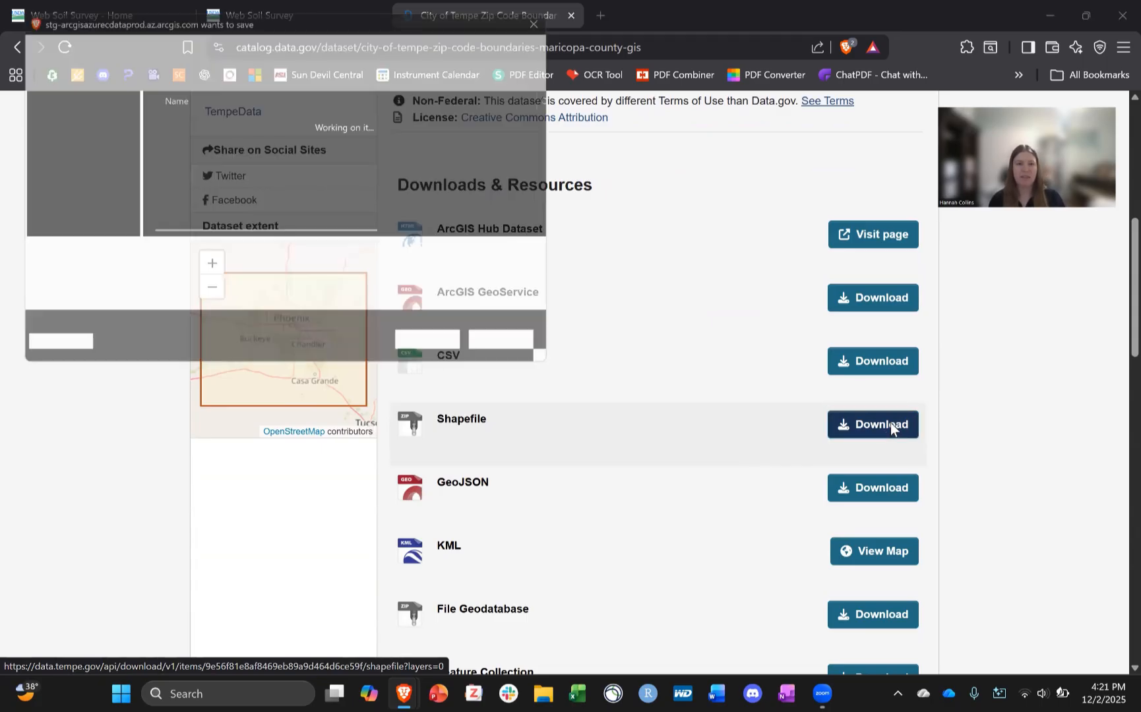
scroll(98, 152, down, 5)
click(65, 197)
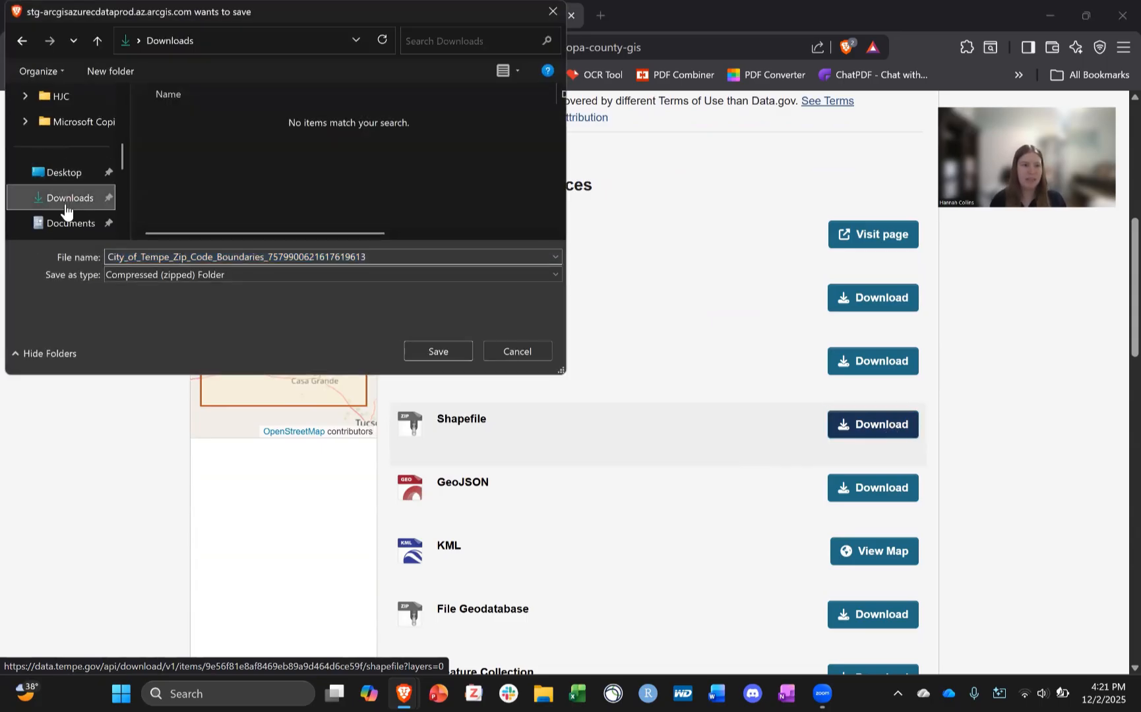
click(443, 352)
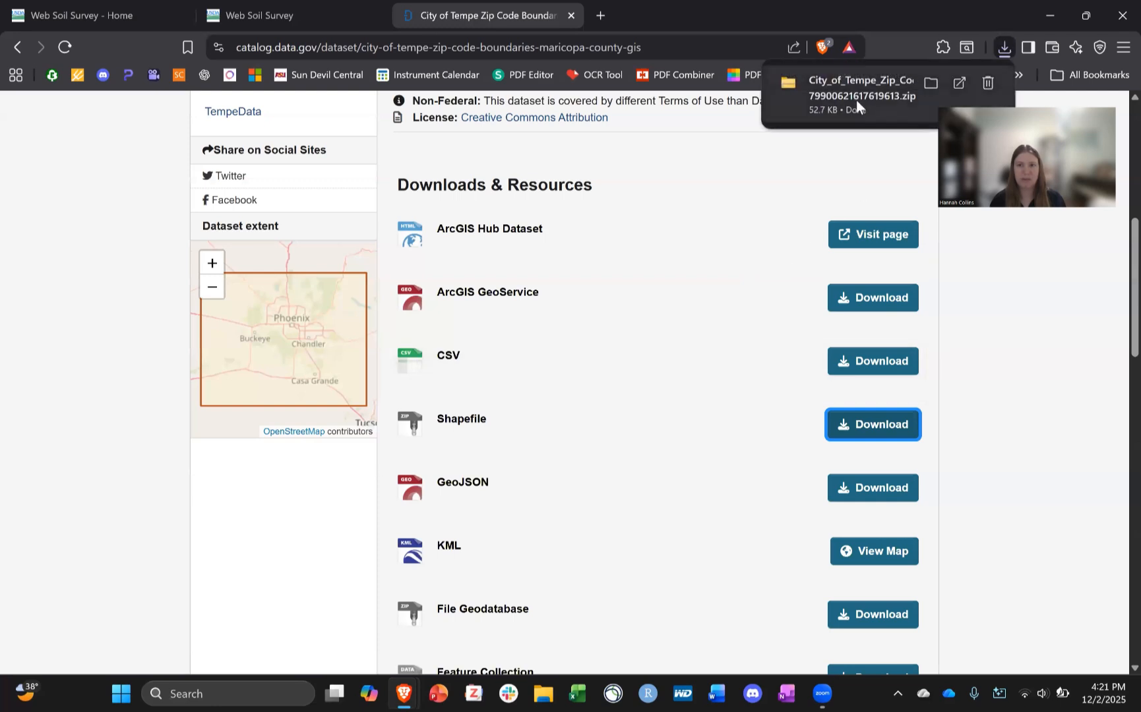
Open the downloaded zip archive and select the ZipCodes.shp SHP file
click(856, 99)
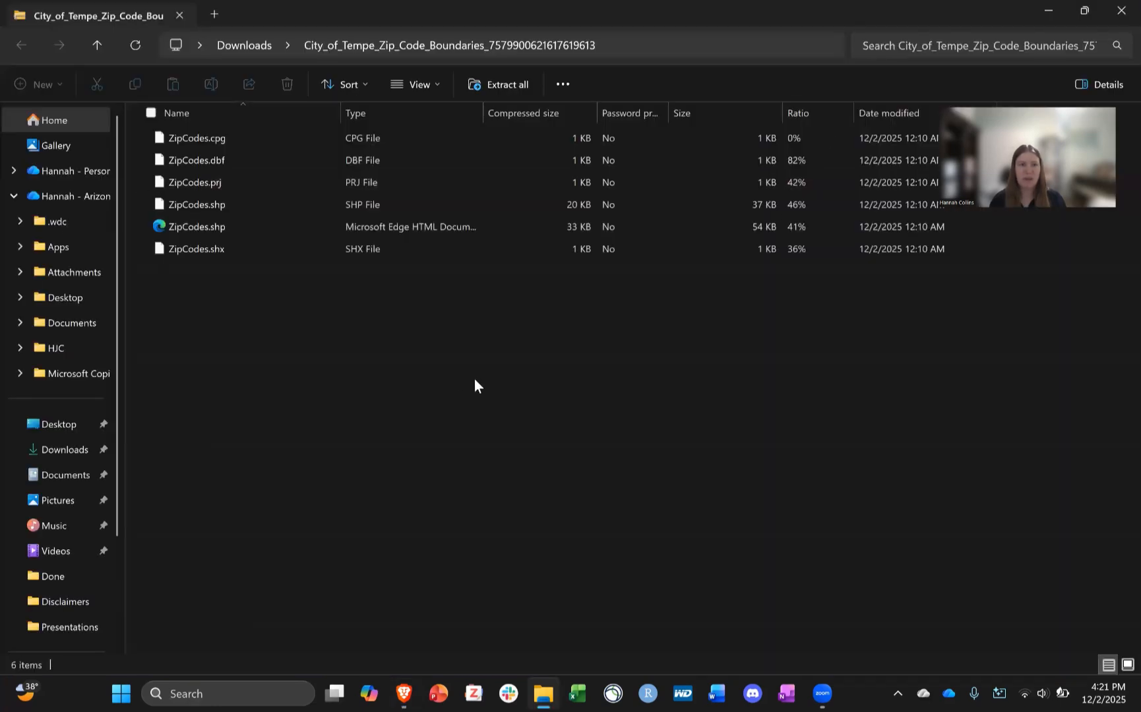
click(271, 204)
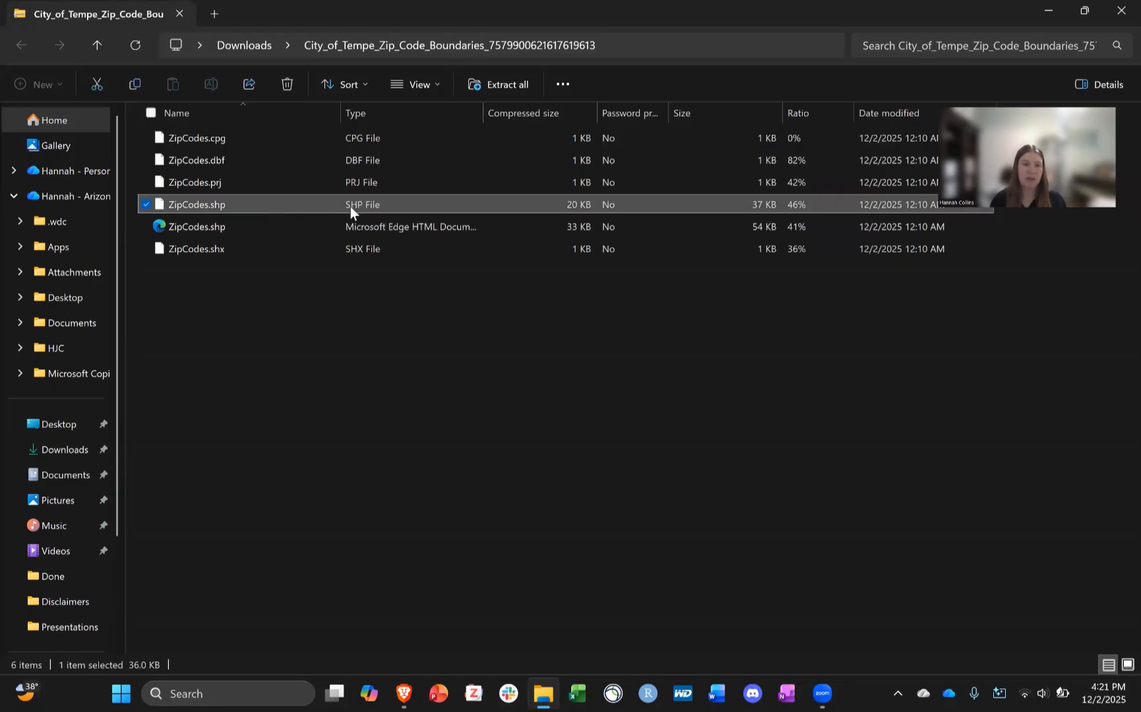
Close the zip code archive window and return to the Web Soil Survey page
click(414, 356)
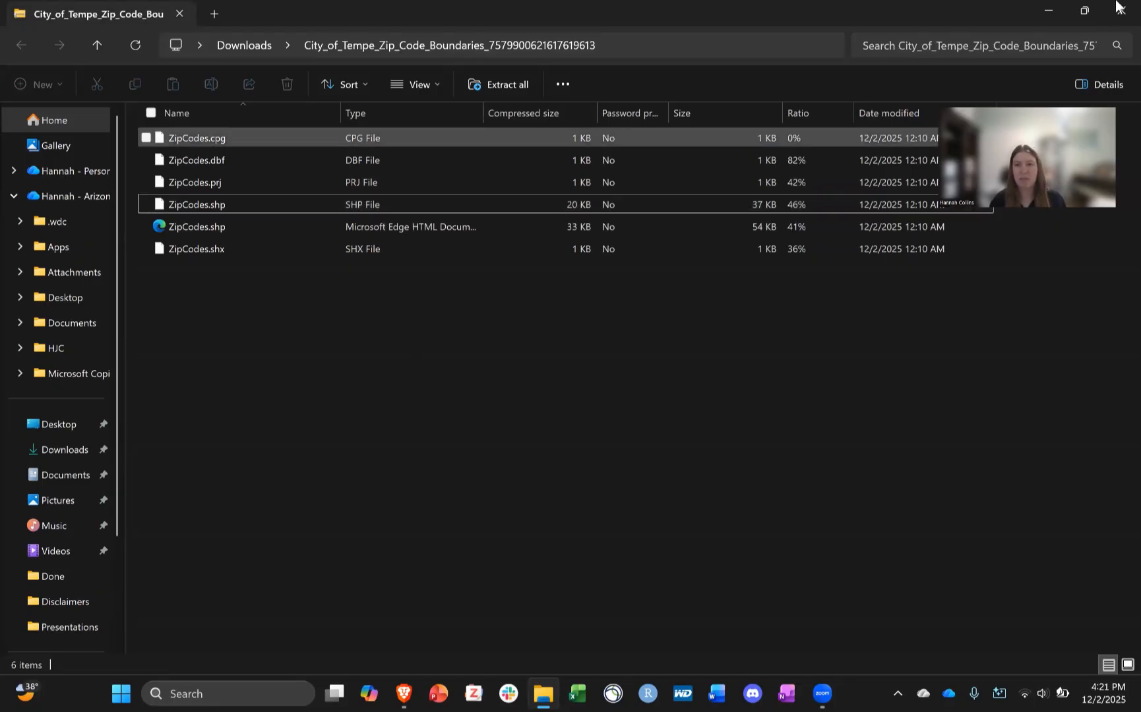
click(1120, 9)
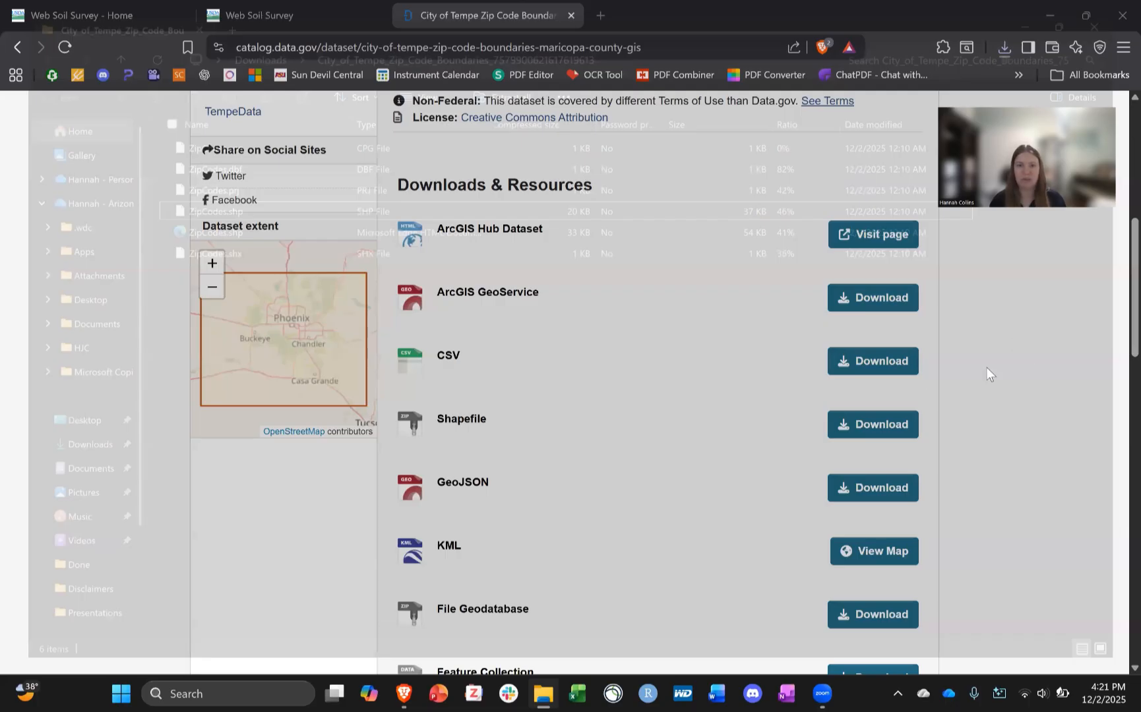
scroll(950, 383, up, 7)
click(291, 14)
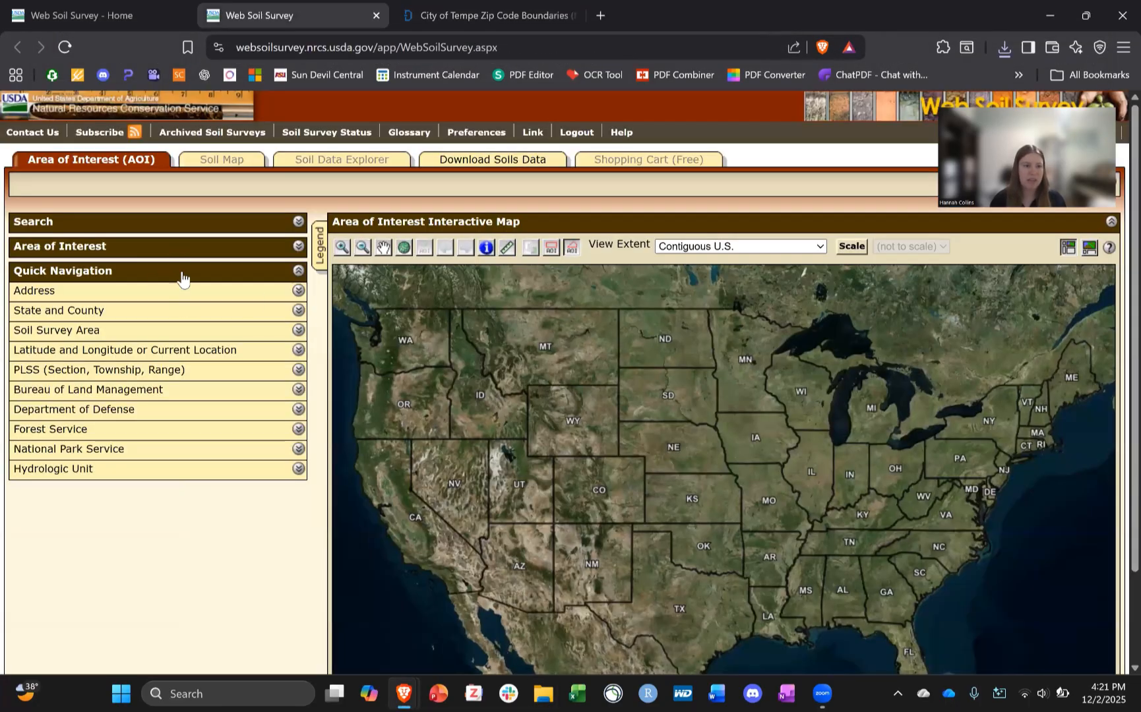
click(181, 249)
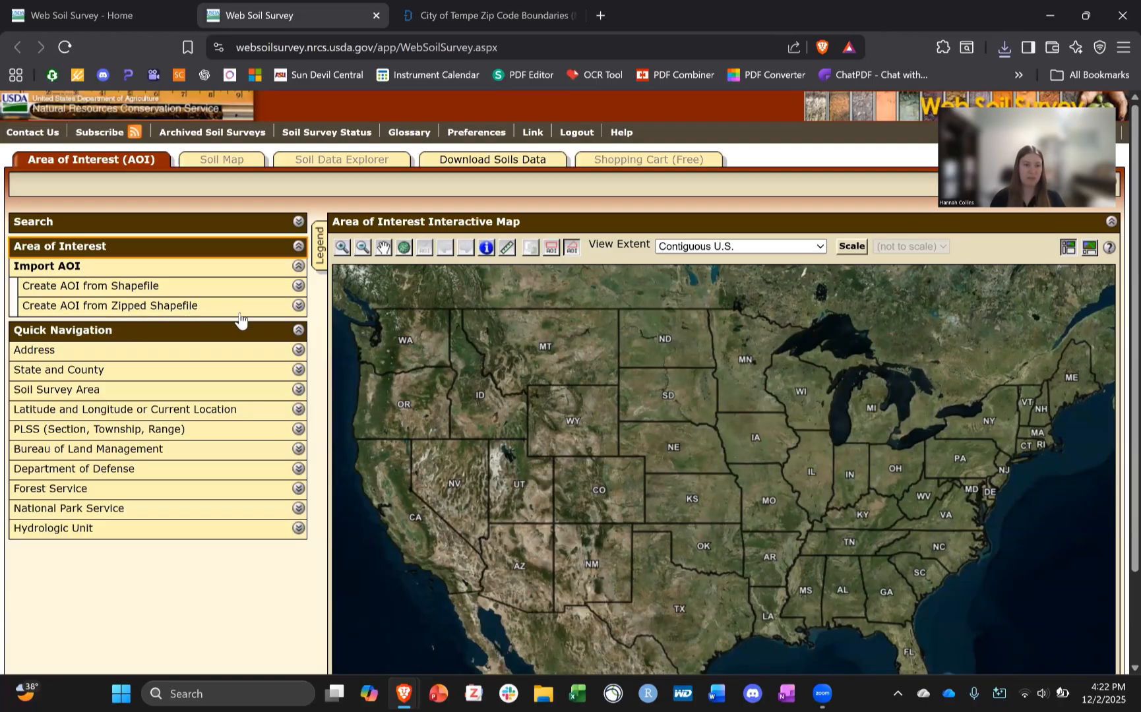
click(270, 309)
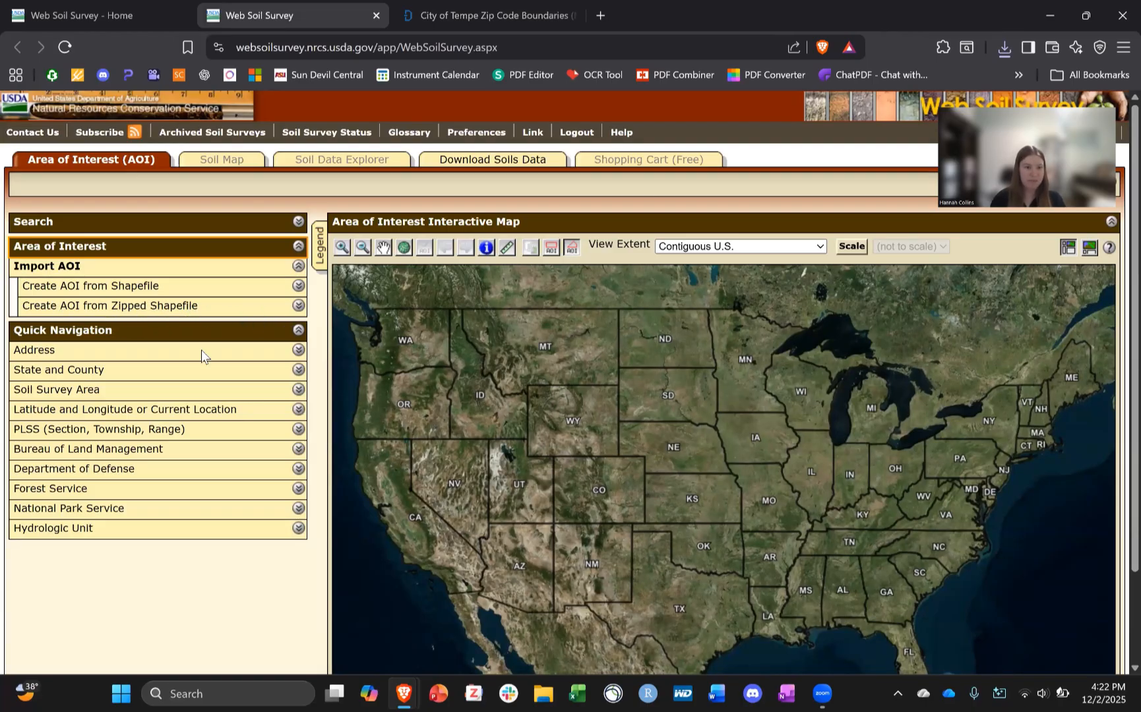
click(159, 359)
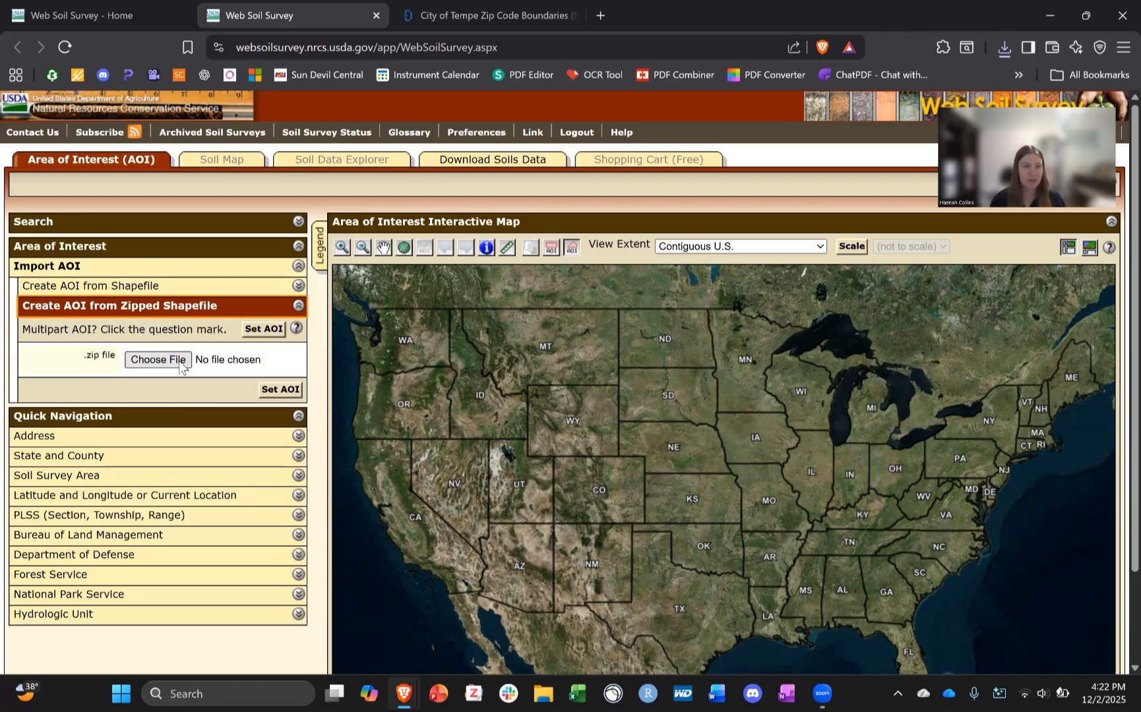
scroll(58, 212, down, 1)
click(61, 199)
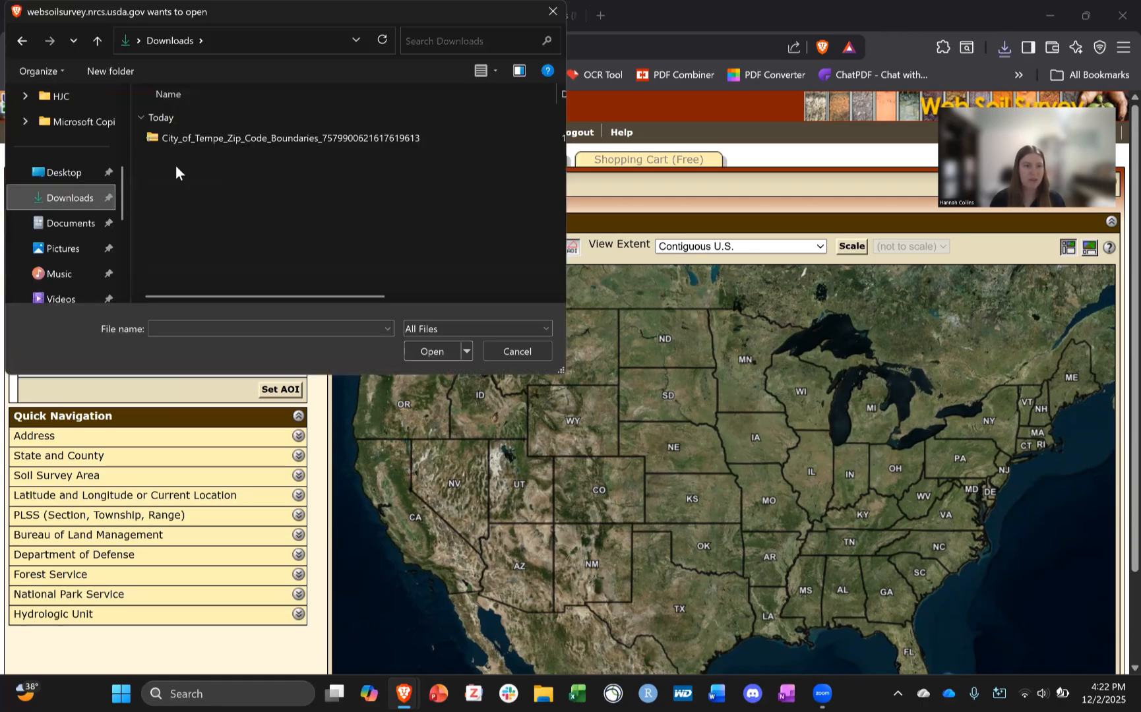
double_click(218, 144)
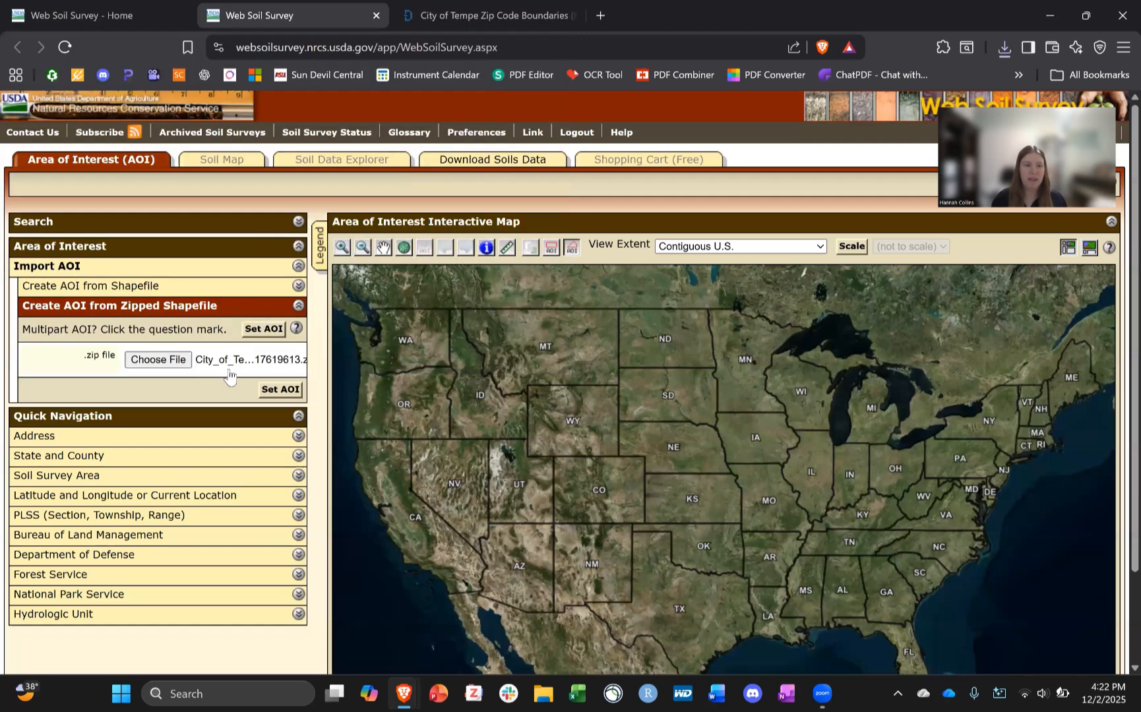
click(287, 388)
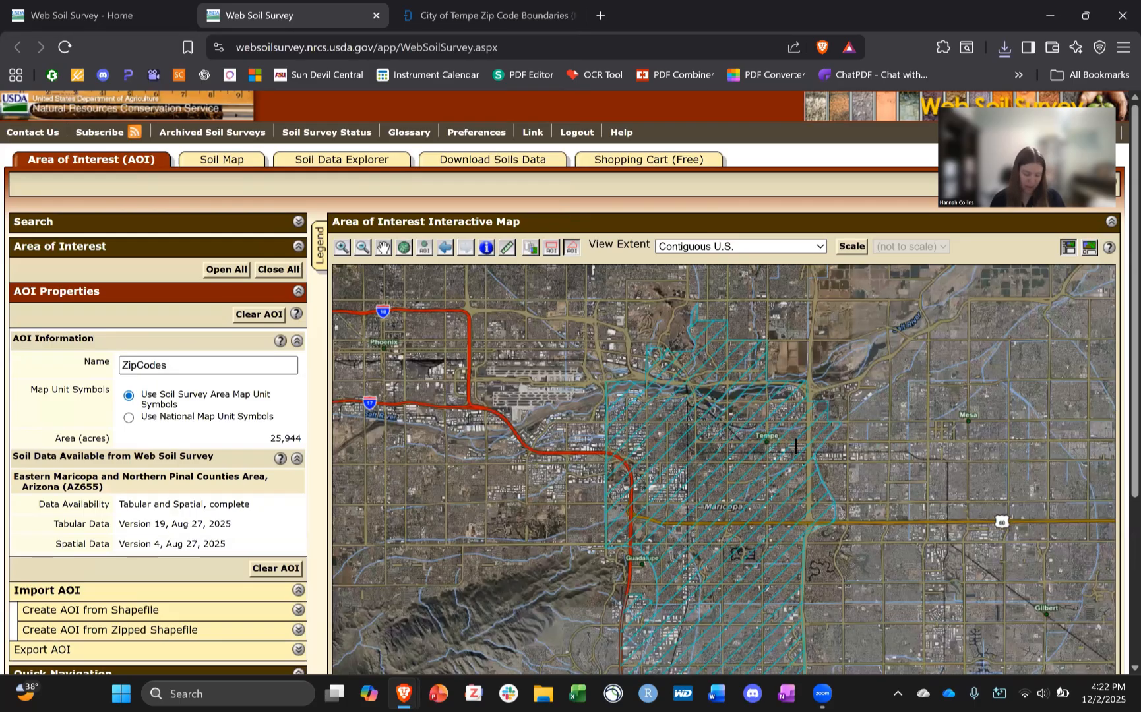
scroll(743, 277, down, 2)
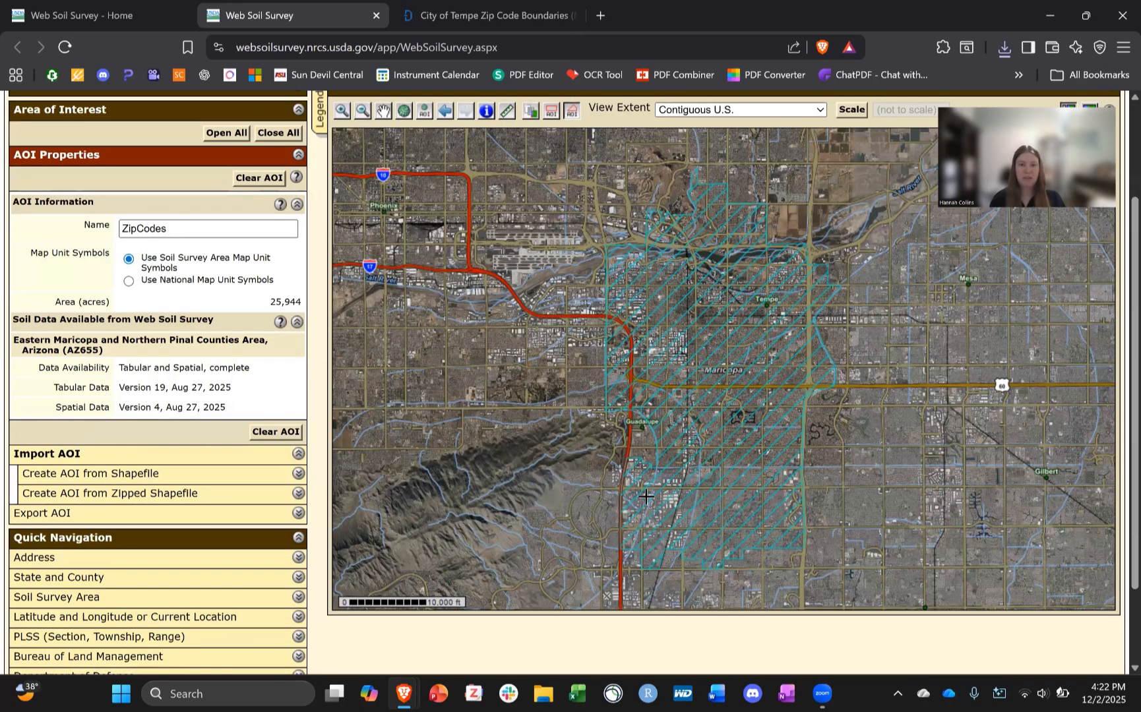
scroll(505, 198, up, 2)
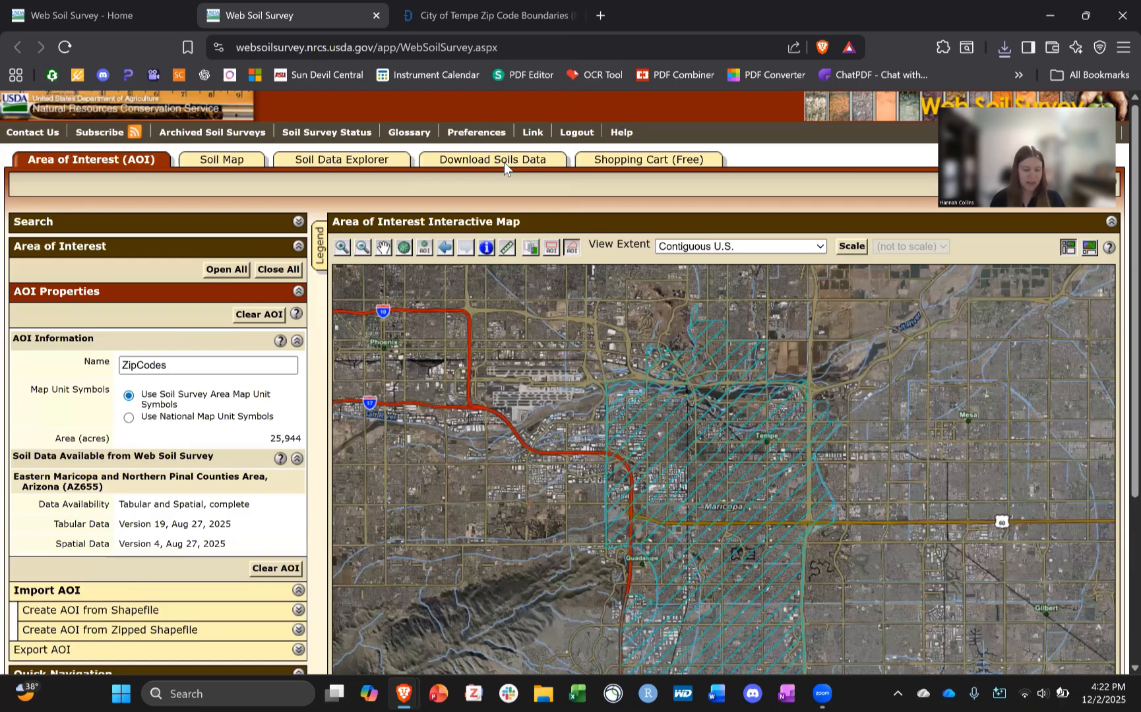
Create a download link for the SSURGO soils data of your AOI
click(504, 163)
click(138, 239)
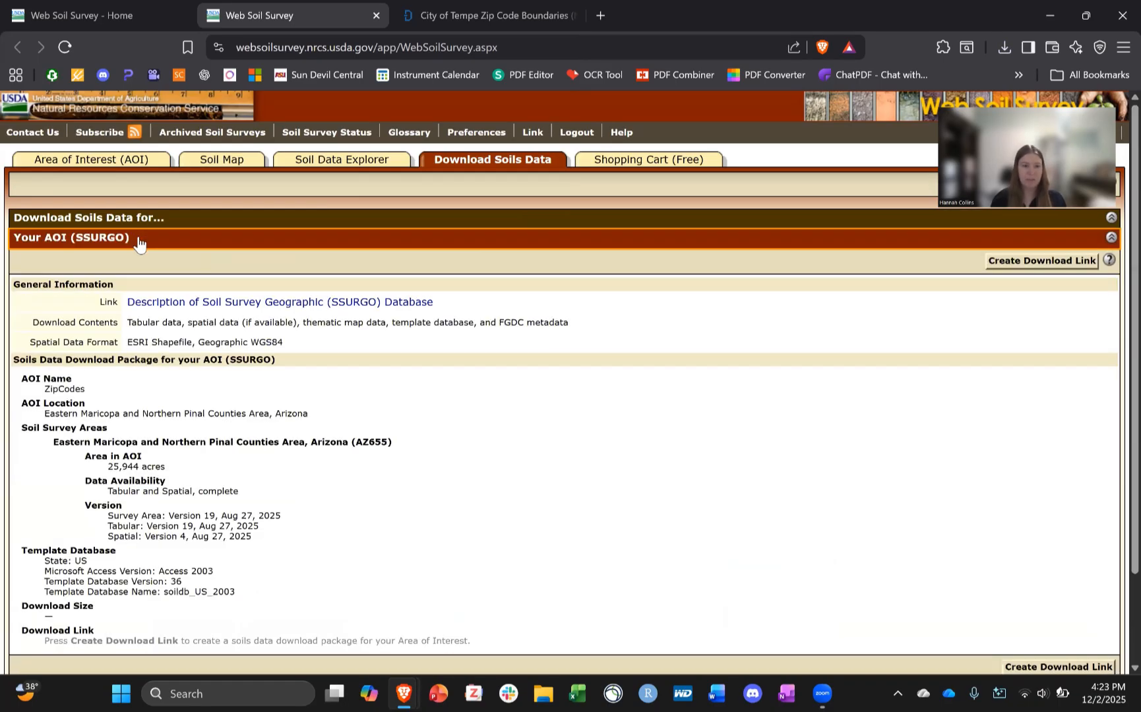
click(1014, 264)
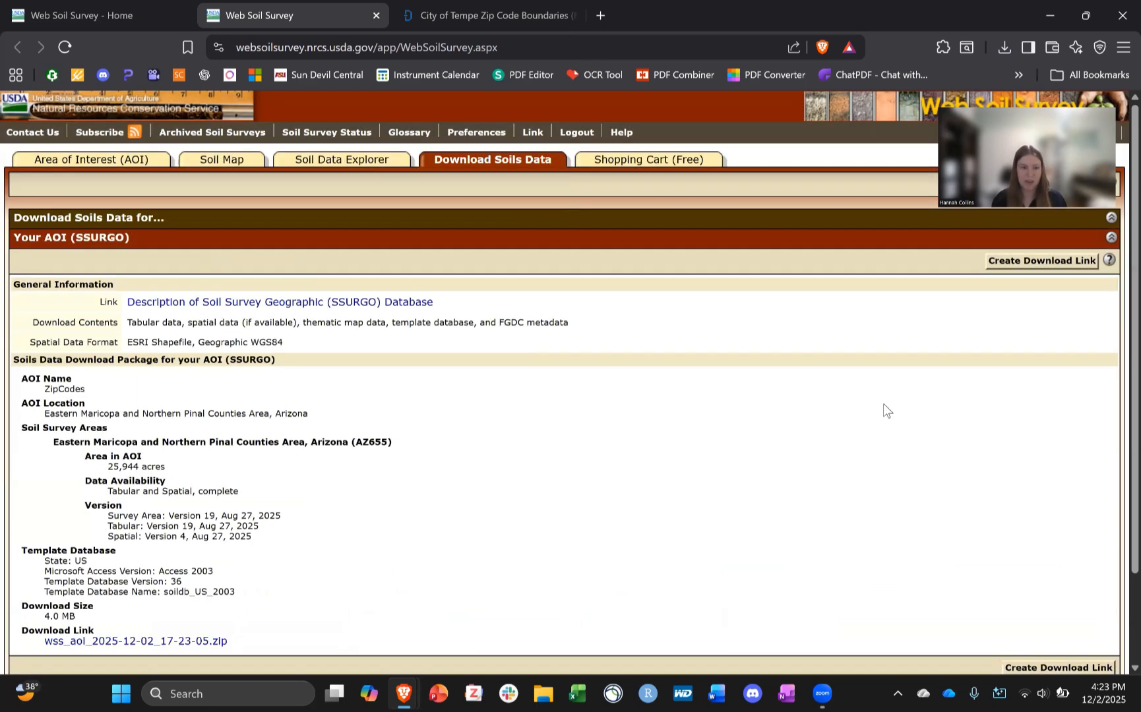
Download the soils data package wss_aoi_2025-12-02_17-23-05.zip and save it in the Downloads folder
click(224, 643)
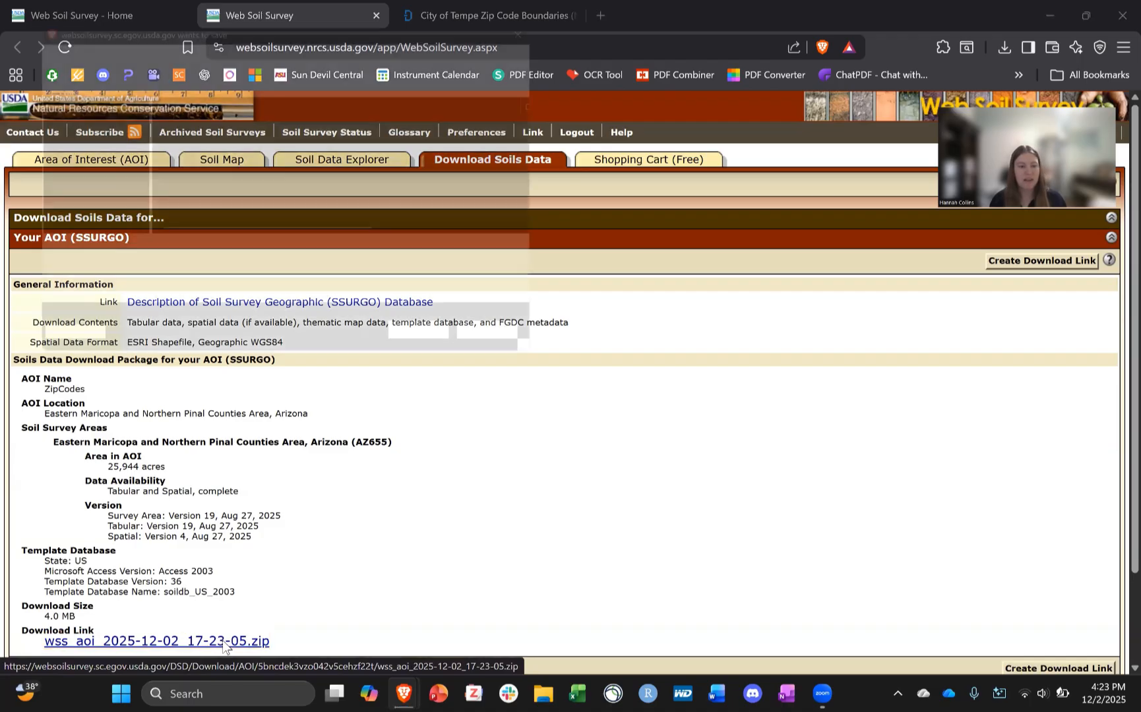
scroll(84, 197, down, 4)
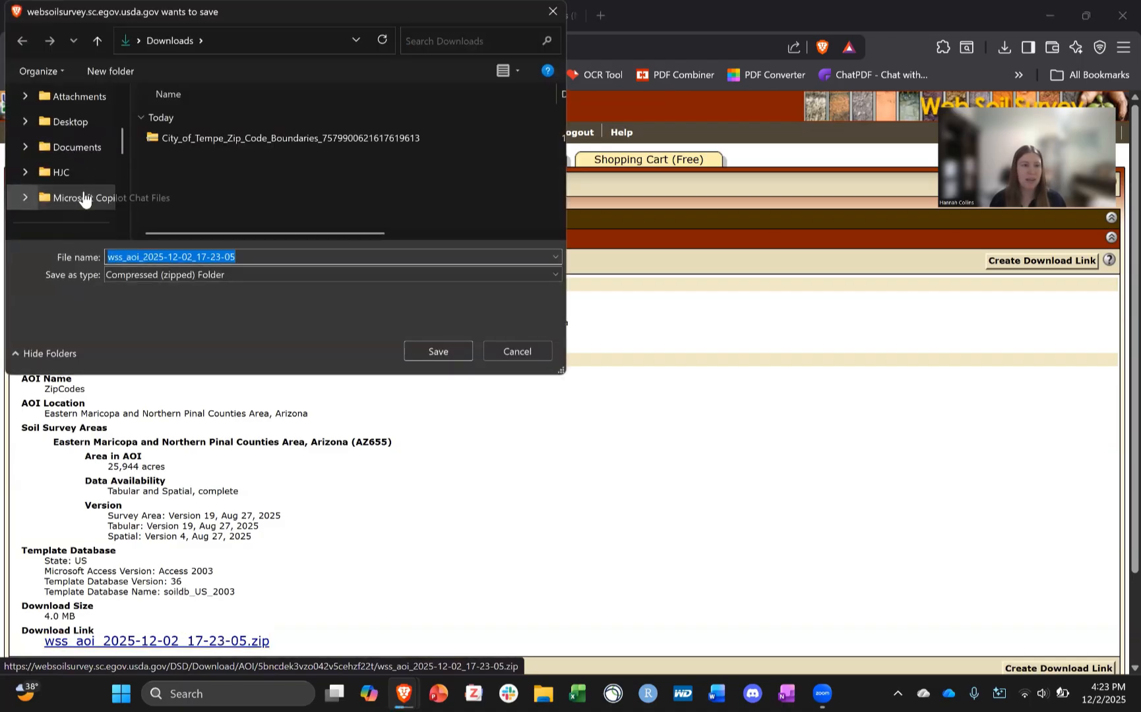
click(83, 202)
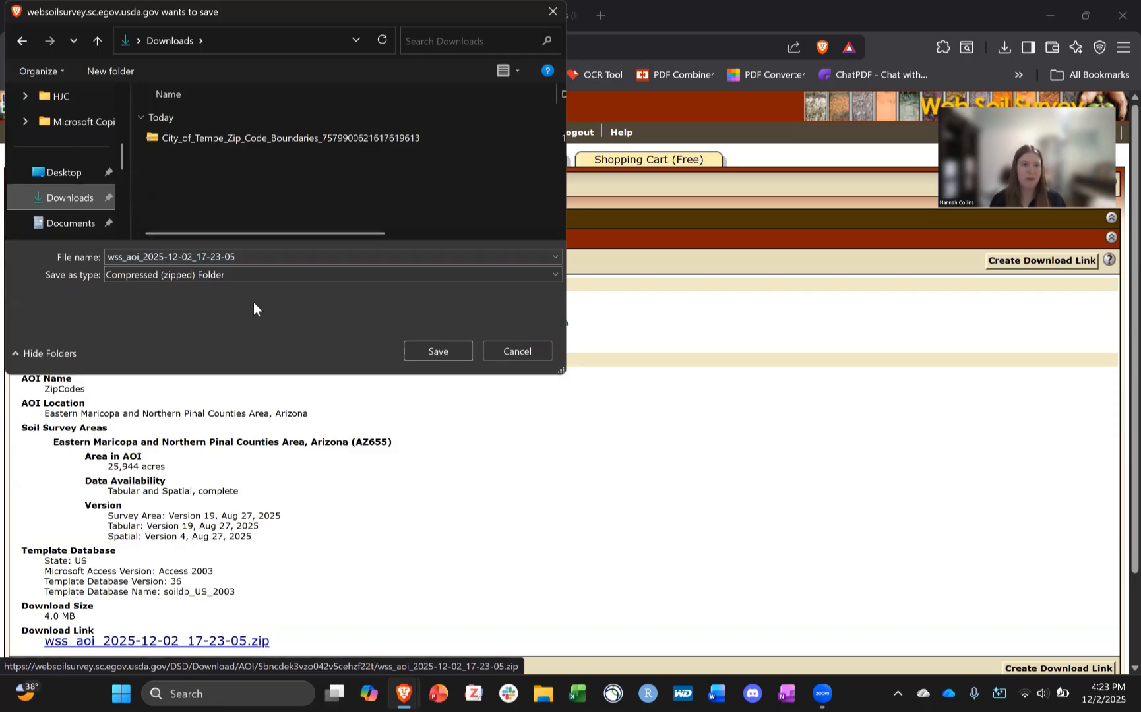
click(444, 352)
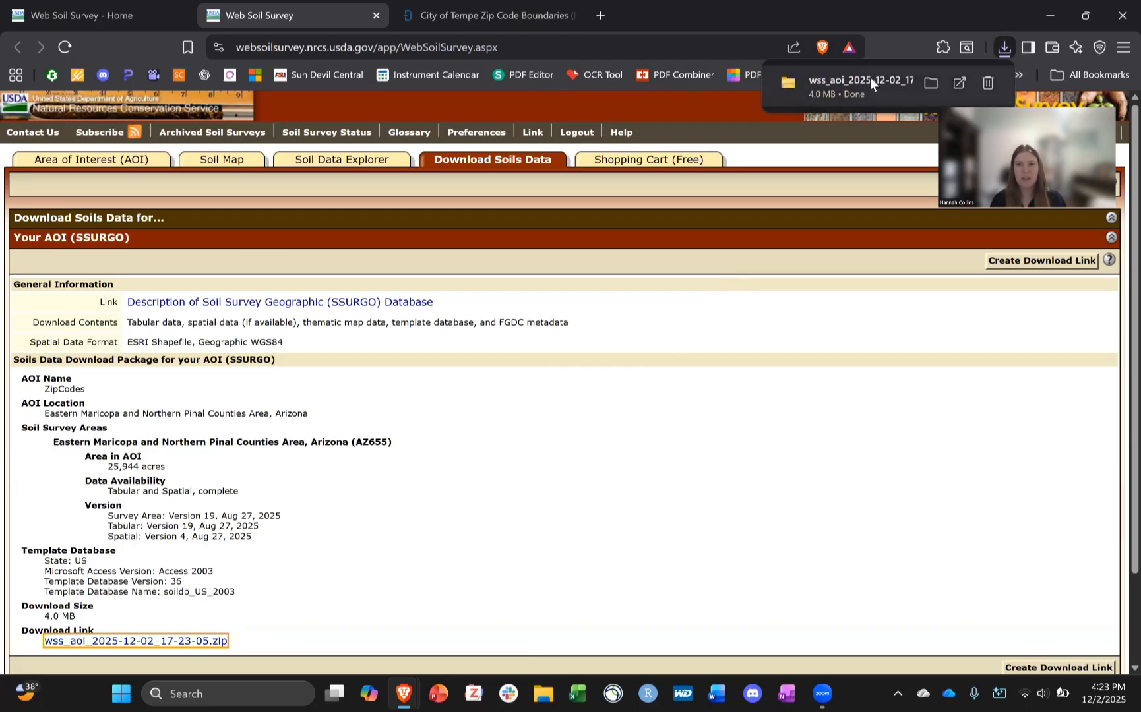
Look through the contents of the downloaded wss_aoi_2025-12-02_17-23-05 archive, then close its window
click(870, 86)
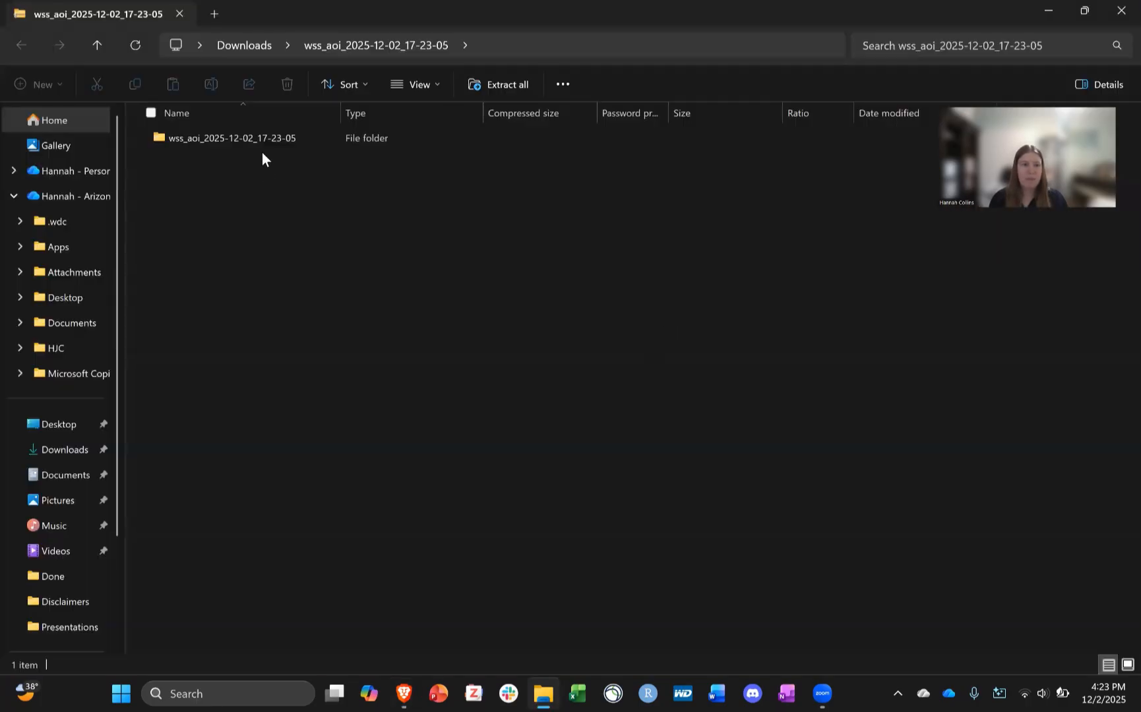
double_click(261, 135)
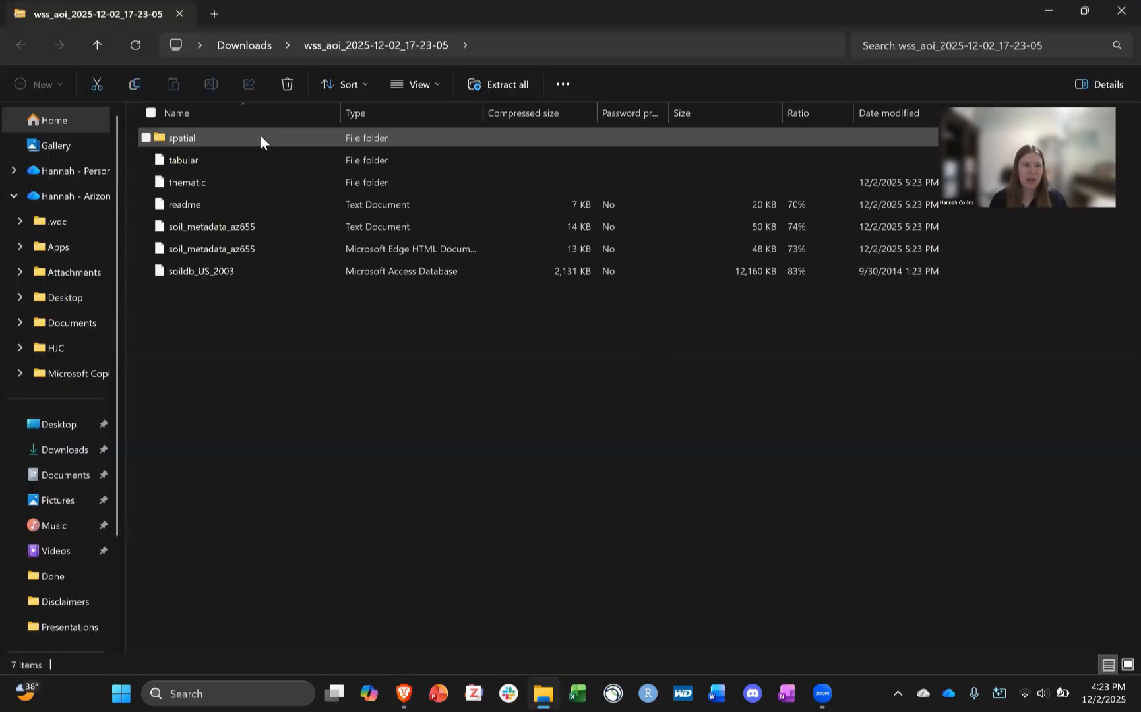
click(1120, 6)
Extract the wss_aoi_2025-12-02_17-23-05 zip into a folder of the same name in Downloads
click(543, 694)
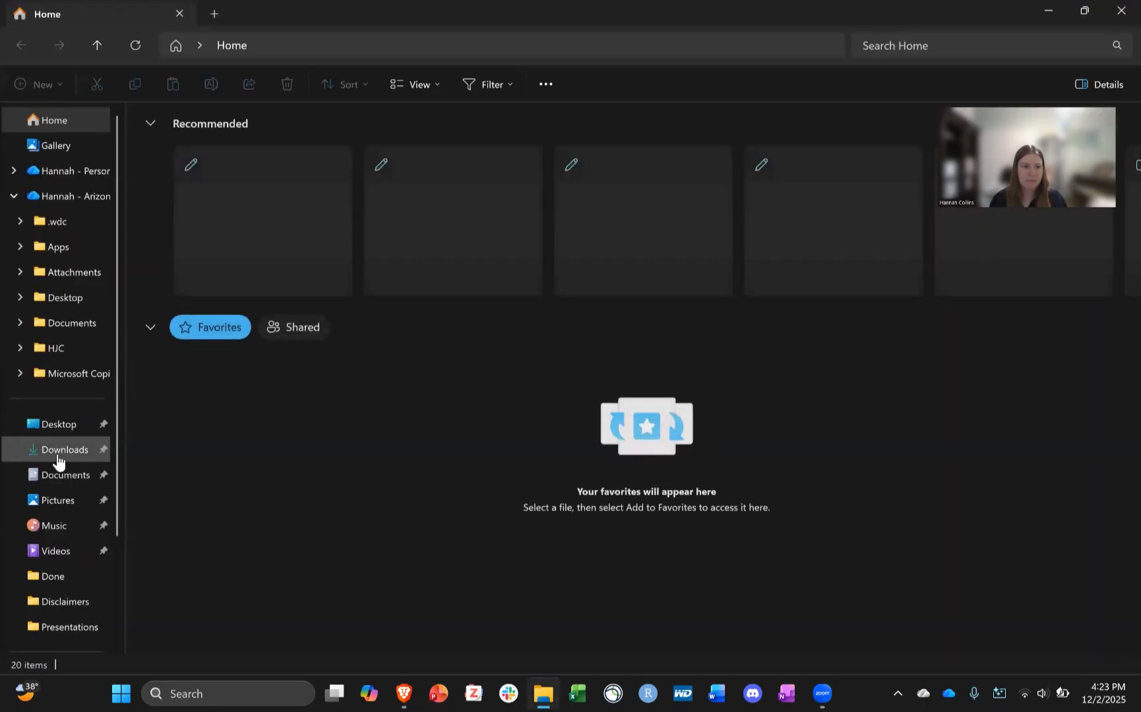
click(58, 452)
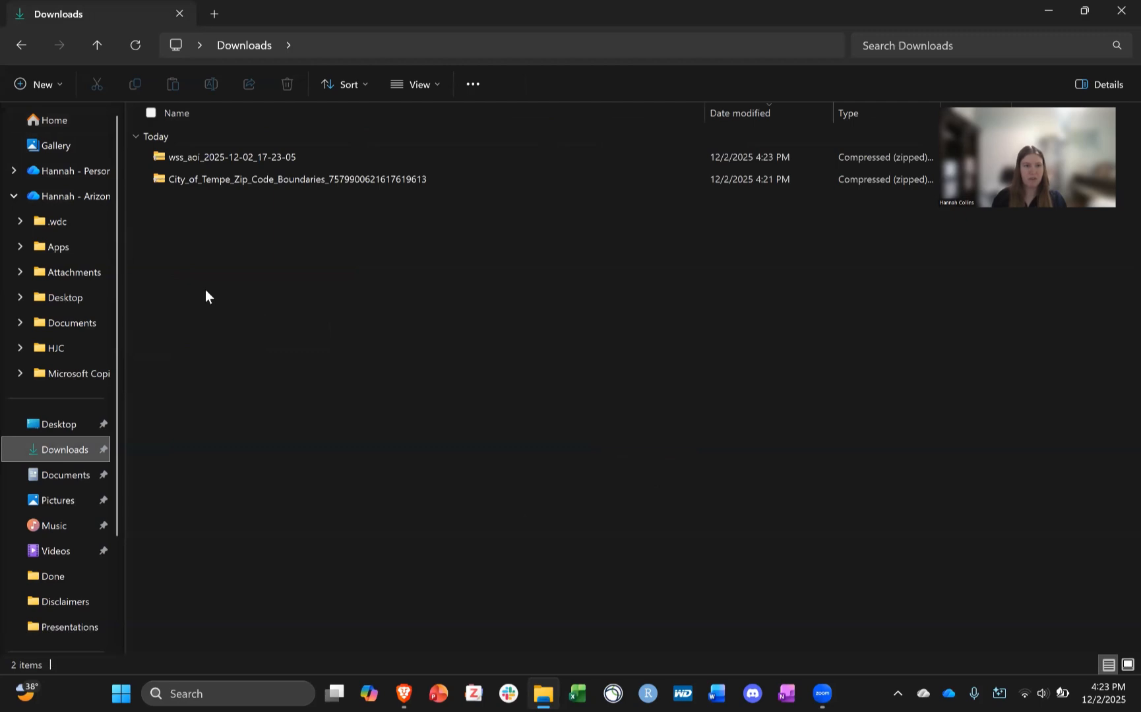
click(268, 159)
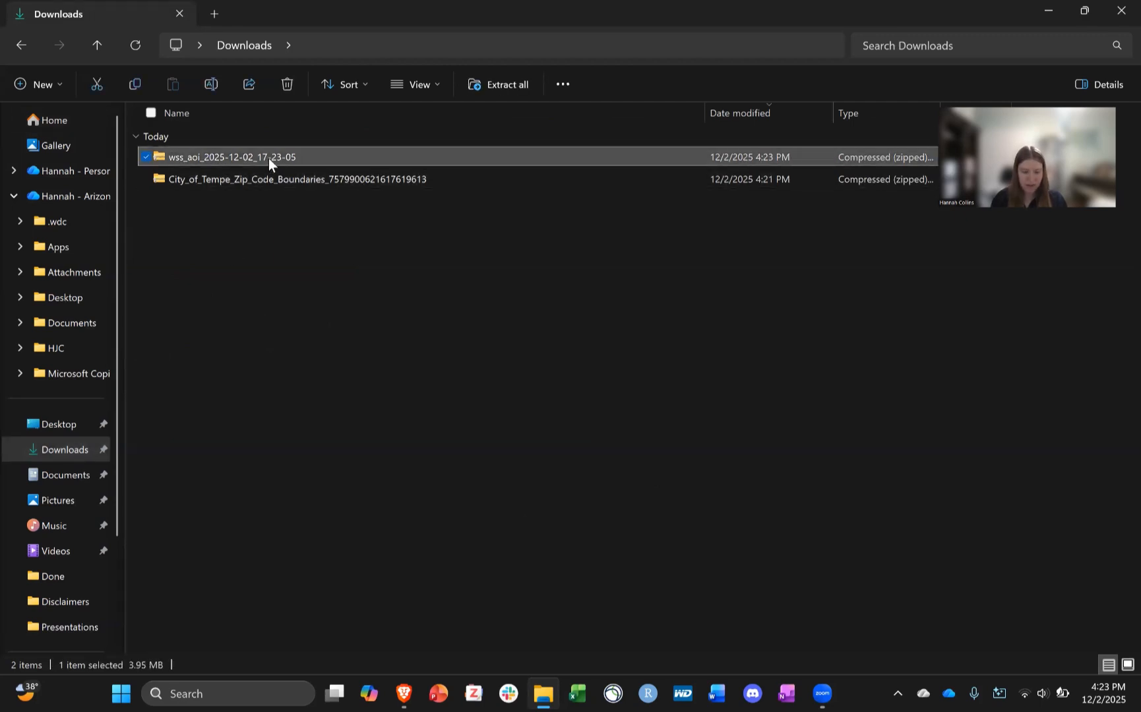
right_click(269, 159)
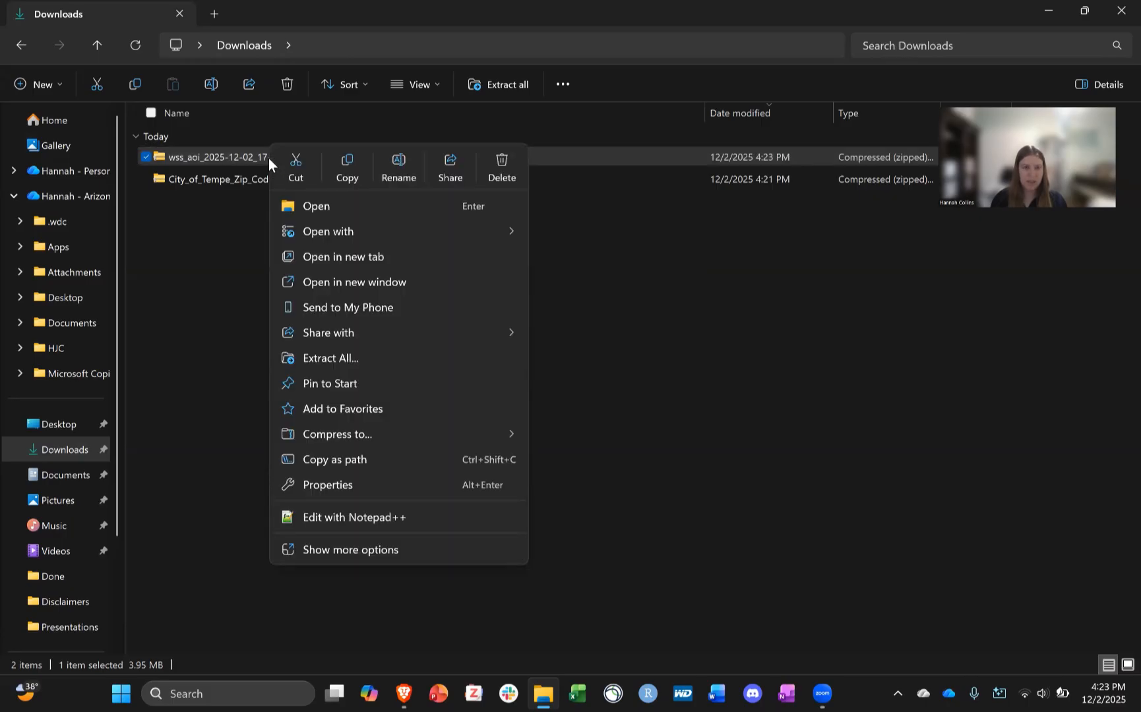
click(344, 358)
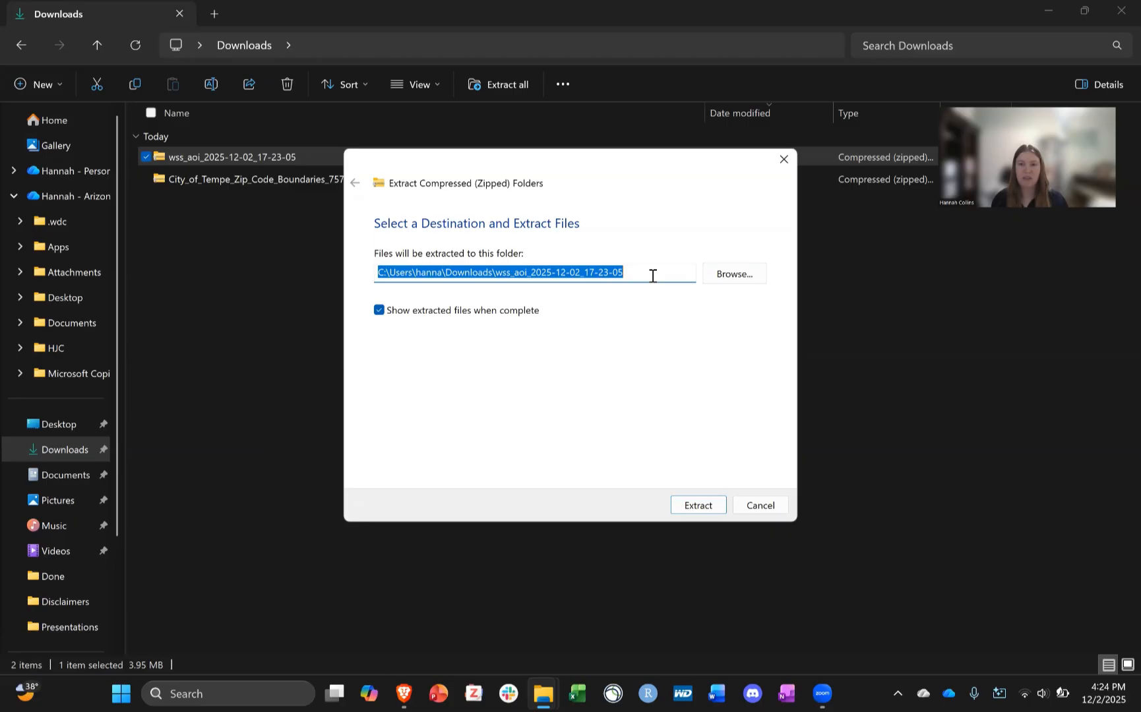
click(702, 507)
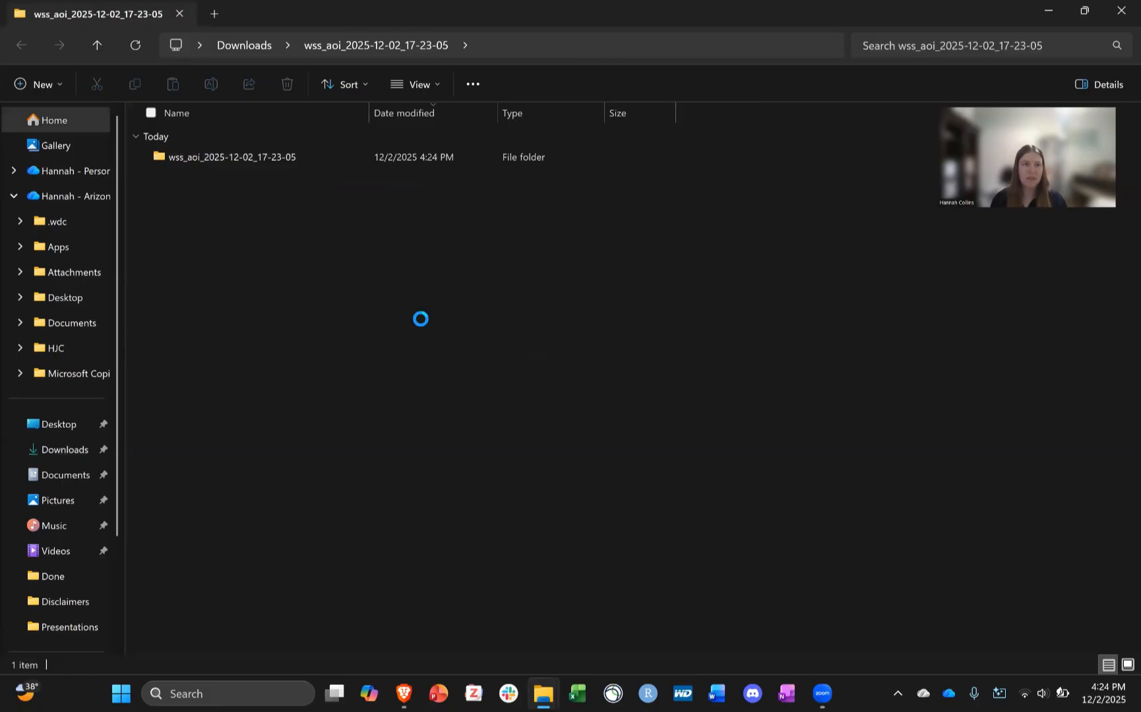
Close the extraction result window and open the inner wss_aoi_2025-12-02_17-23-05 folder from Downloads
click(1125, 10)
click(243, 239)
click(229, 204)
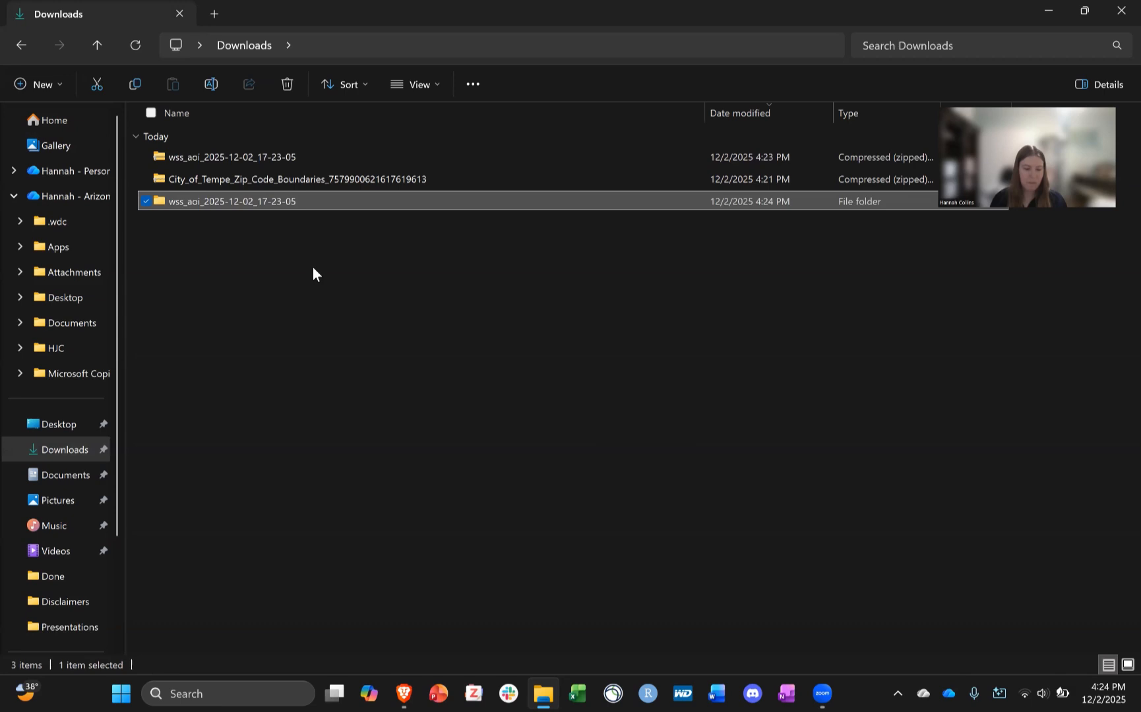
double_click(240, 207)
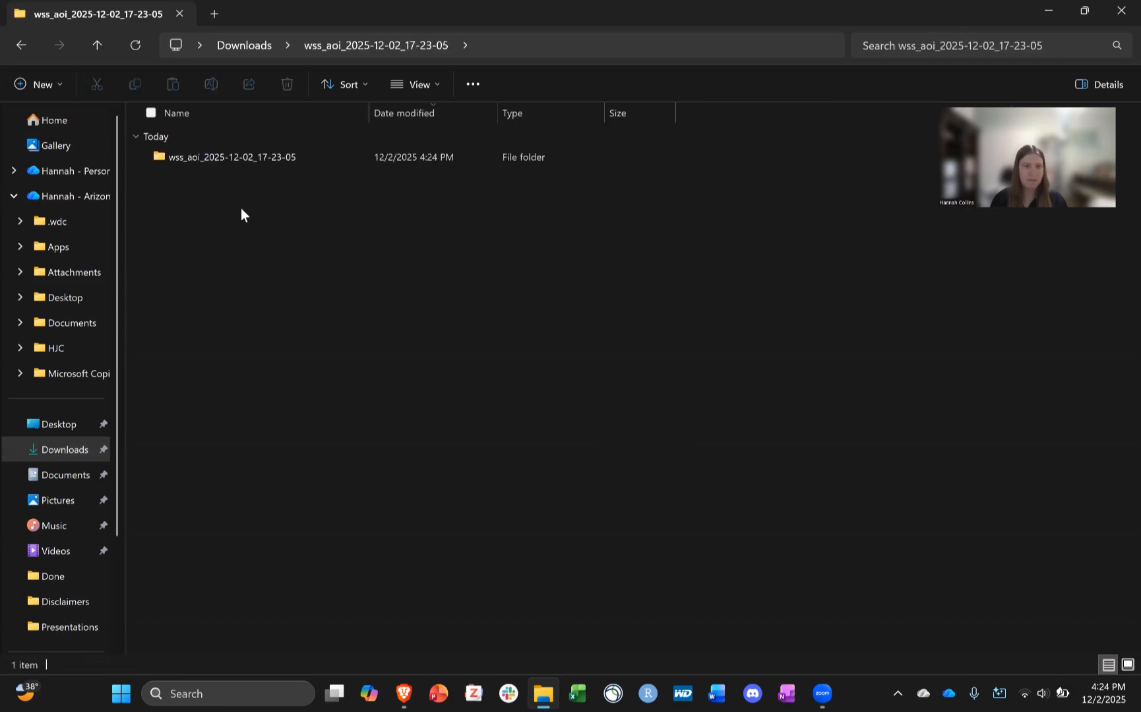
double_click(245, 159)
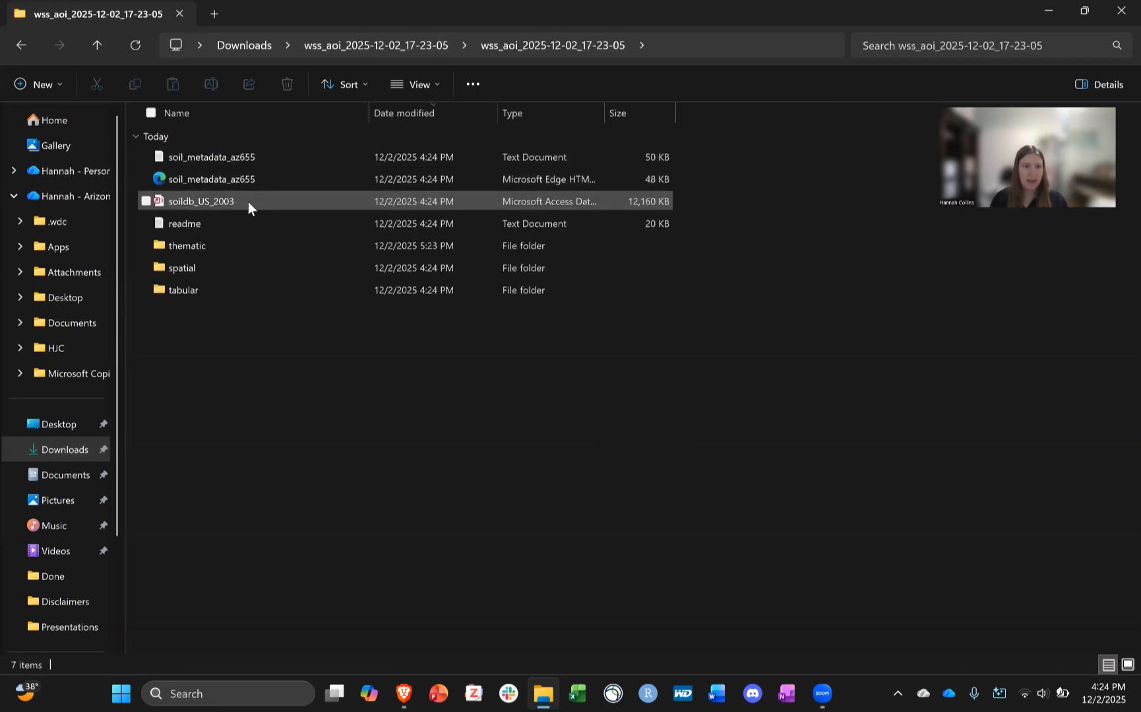
Unblock the soildb_US_2003 Access database in its file properties
click(248, 201)
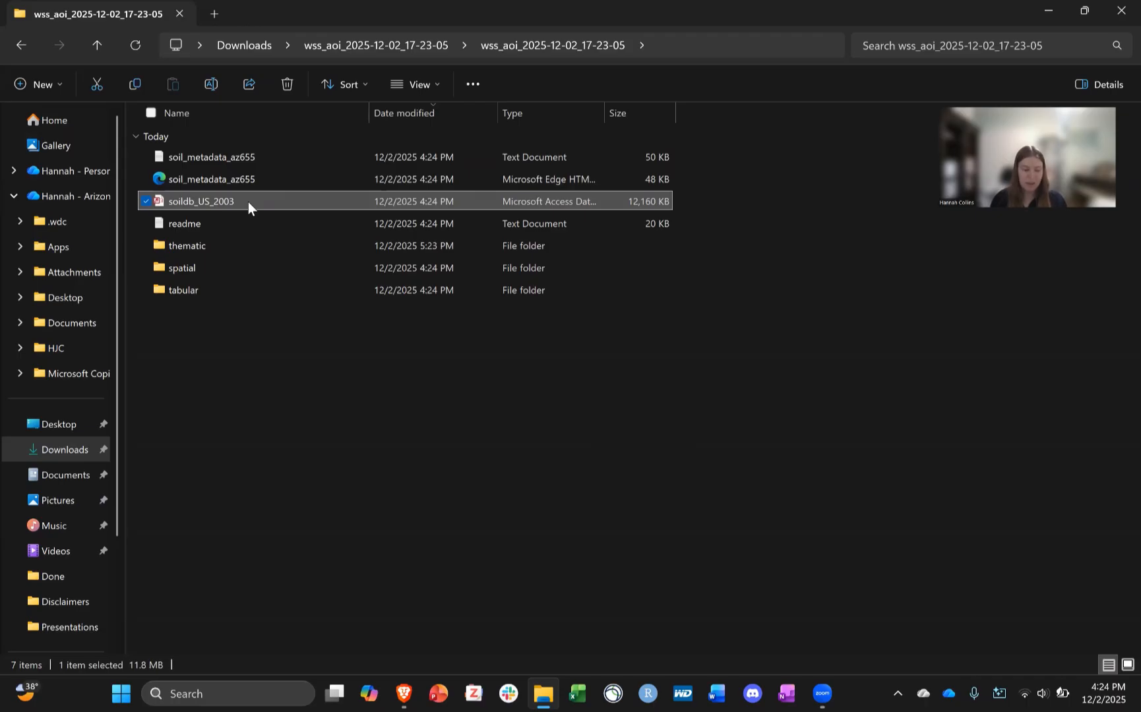
right_click(249, 201)
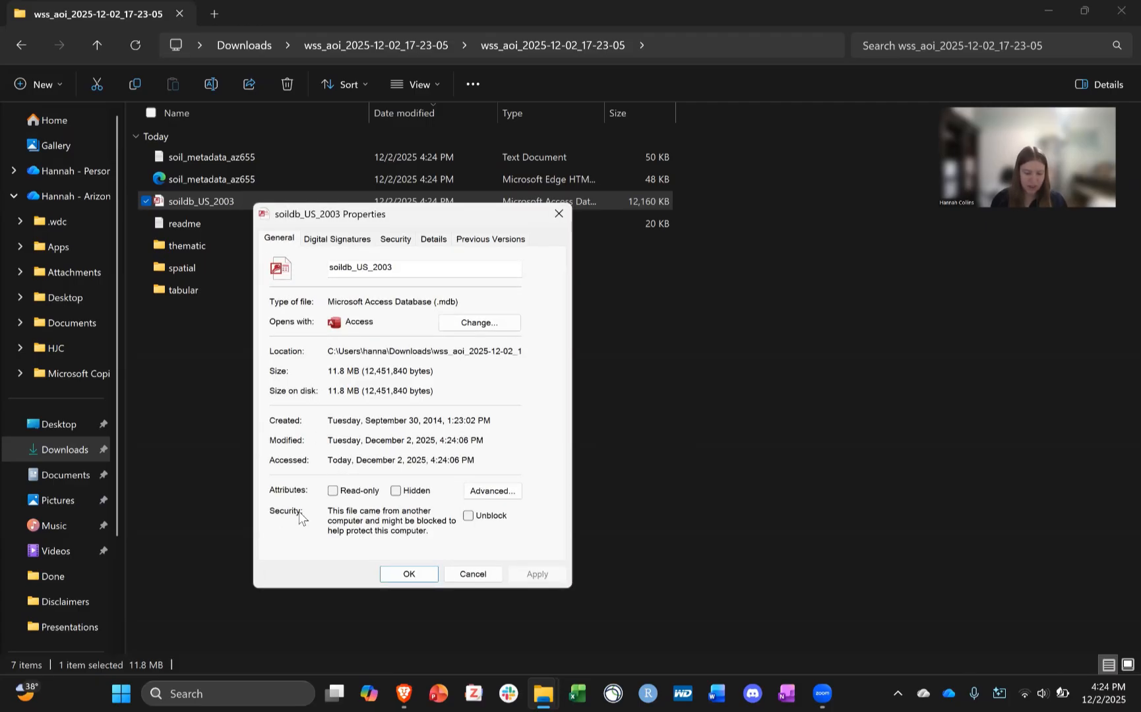
click(468, 516)
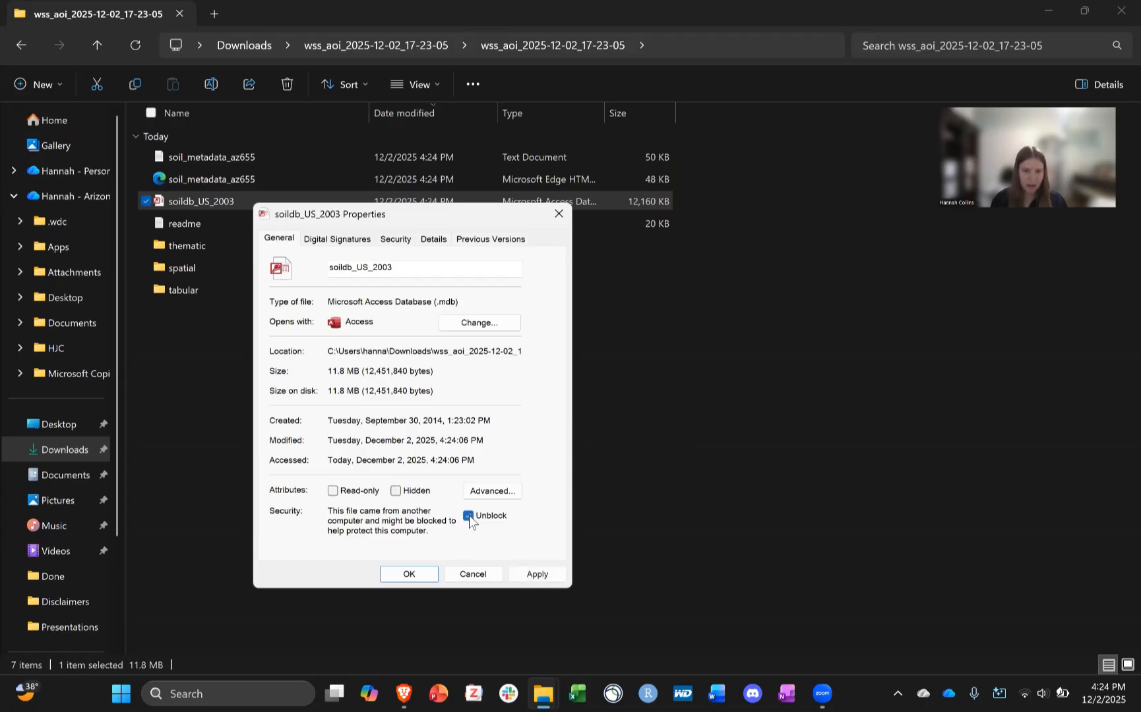
click(407, 572)
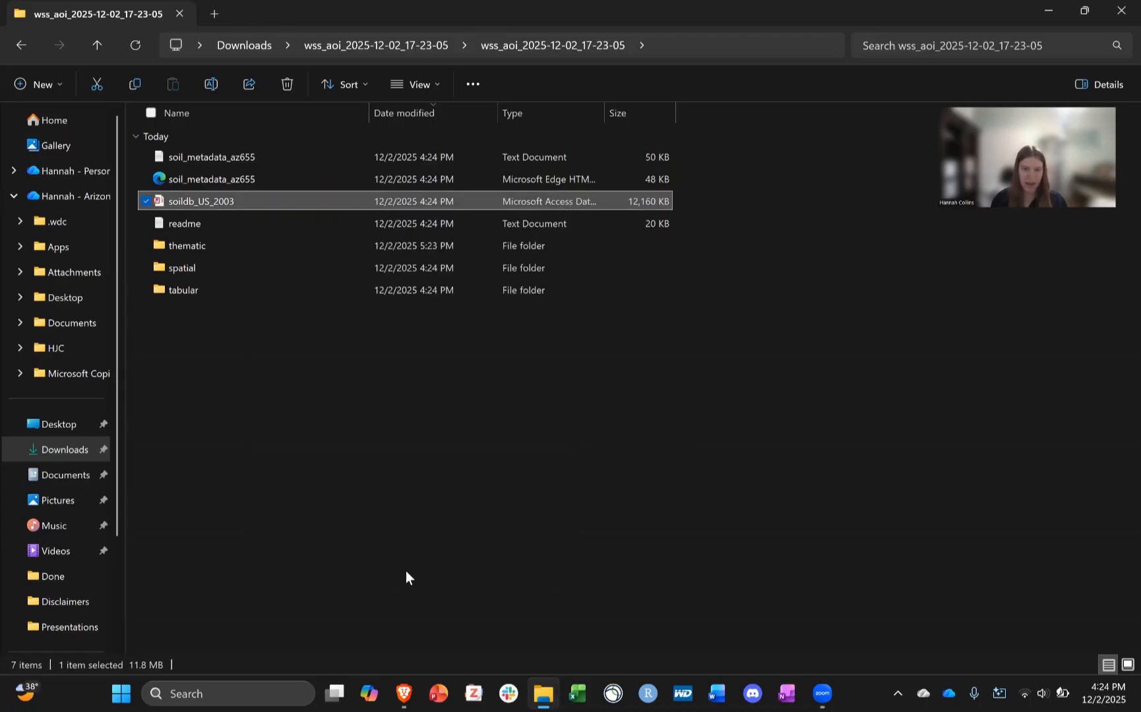
click(405, 573)
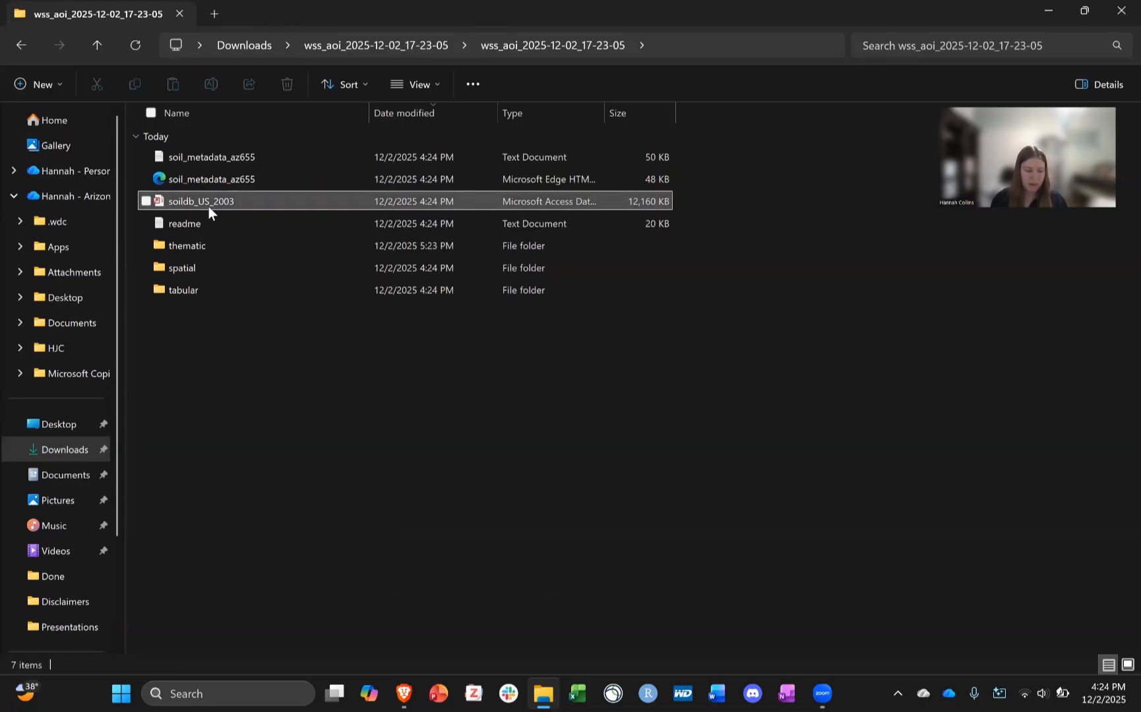
Open the soildb_US_2003 database in Microsoft Access
double_click(208, 207)
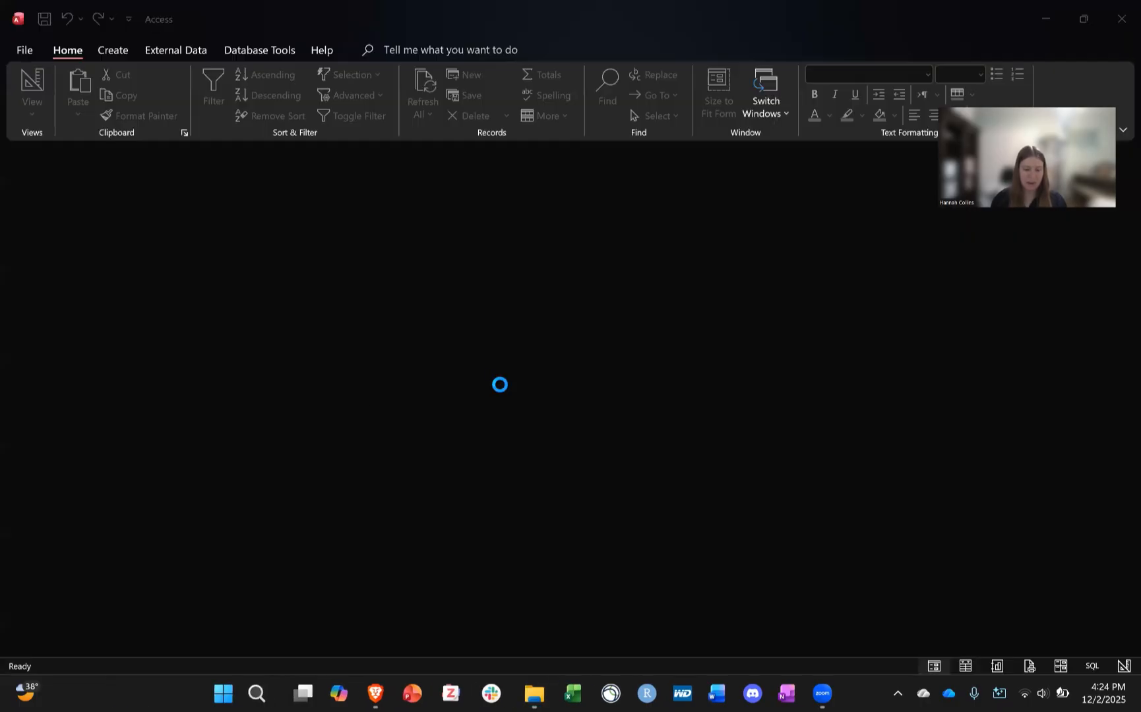
click(575, 391)
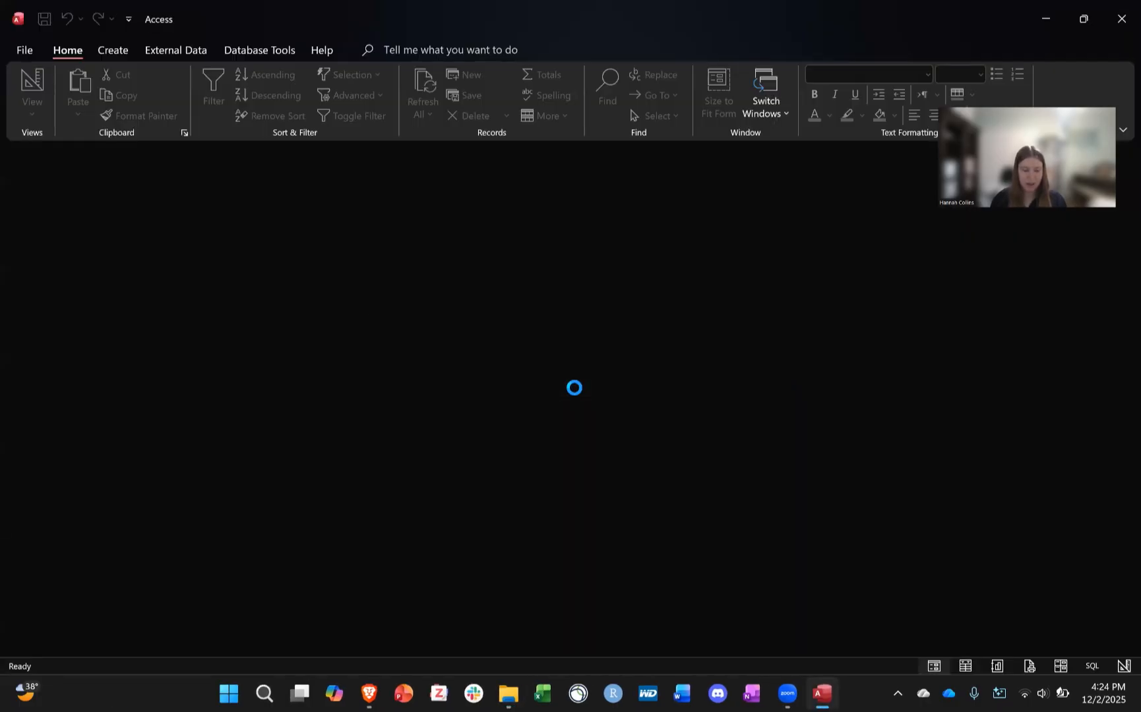
Enable the disabled active content of the soildb_US_2003 database
click(742, 157)
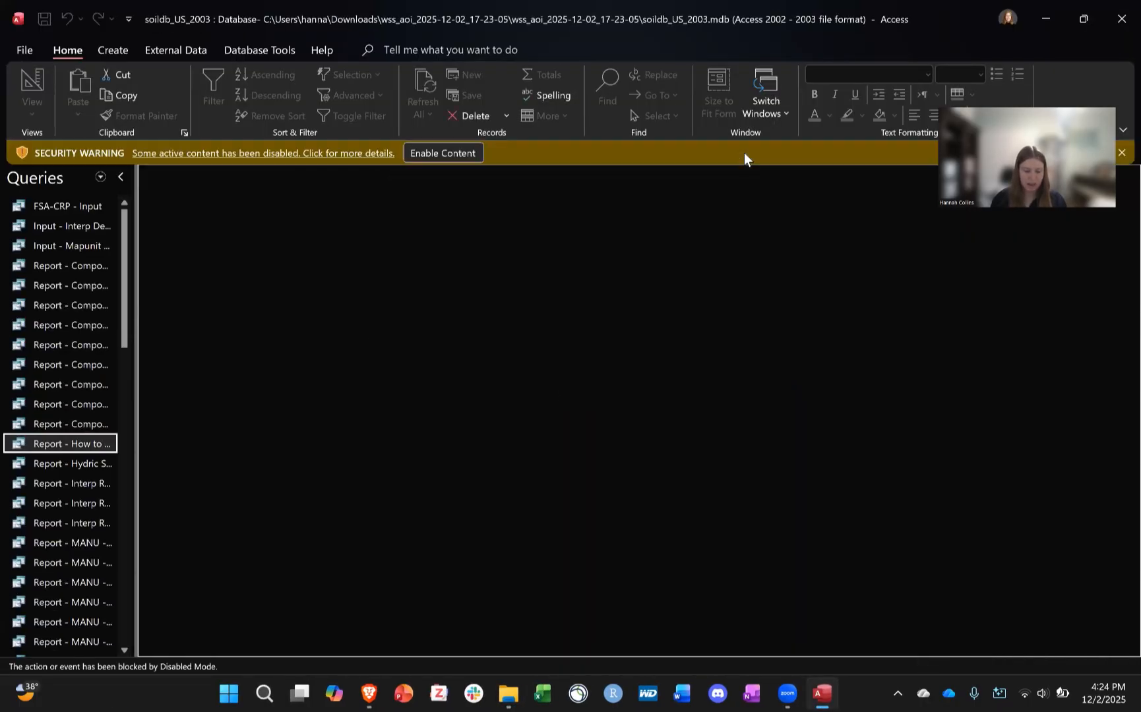
click(454, 154)
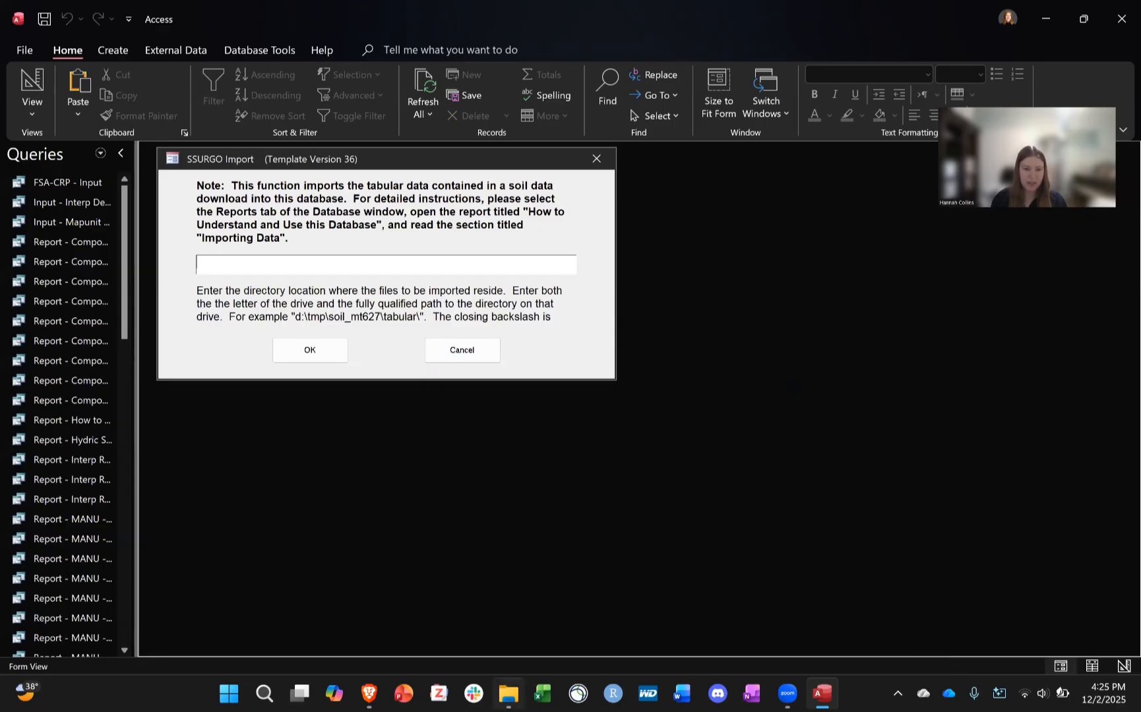
Import the soil data into the database using the copied path of the tabular folder inside the extracted wss_aoi_2025-12-02_17-23-05 folder
click(508, 694)
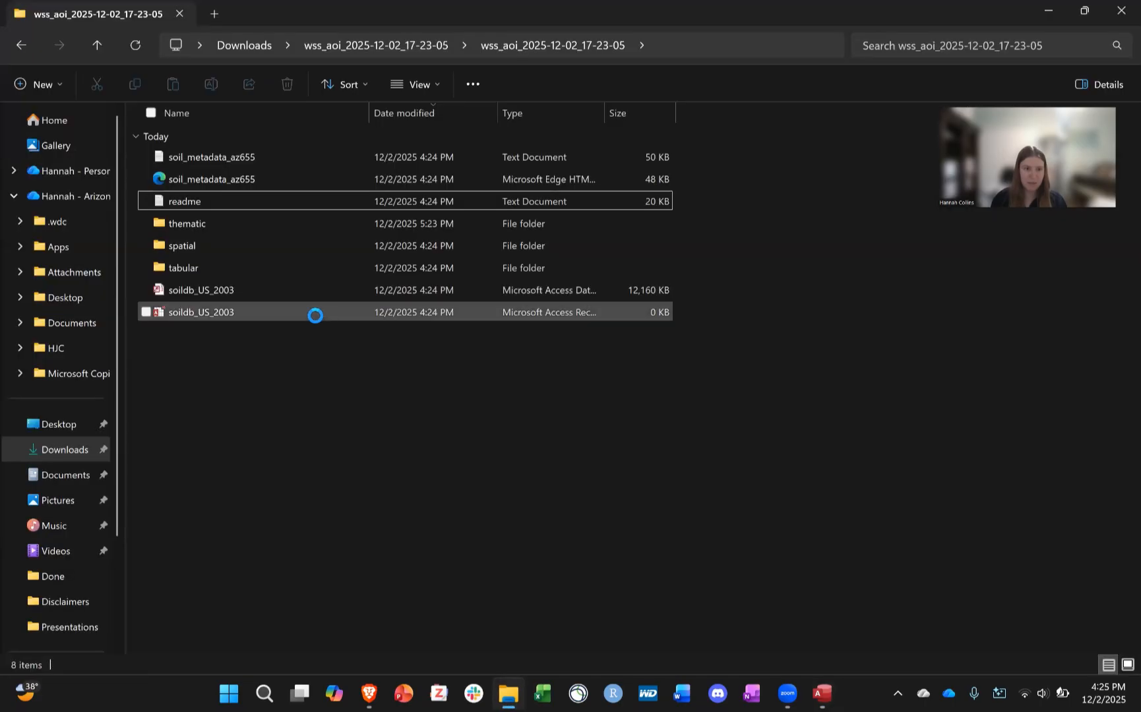
double_click(205, 273)
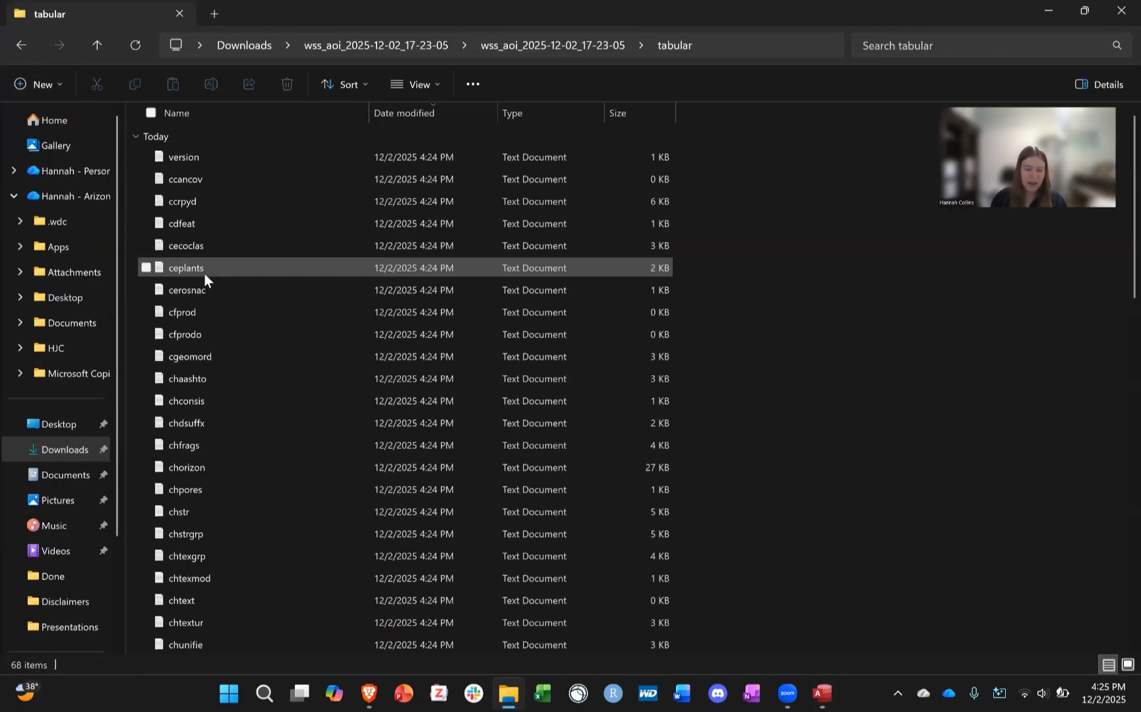
click(741, 49)
key(ctrl+c)
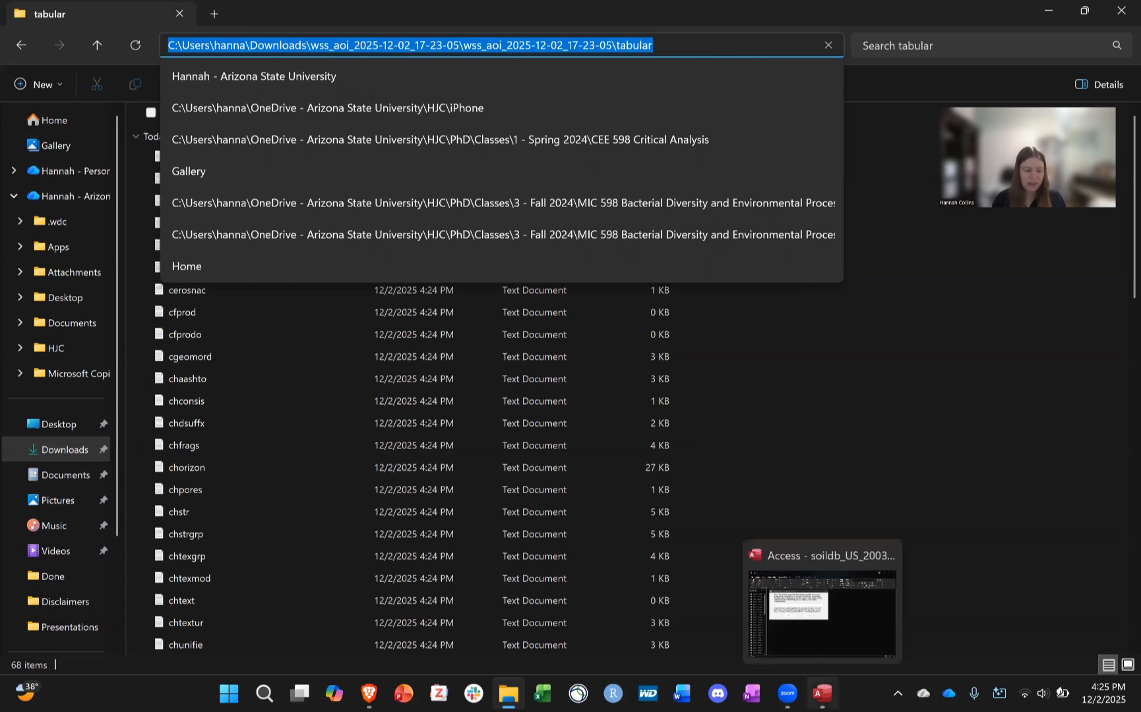
click(822, 694)
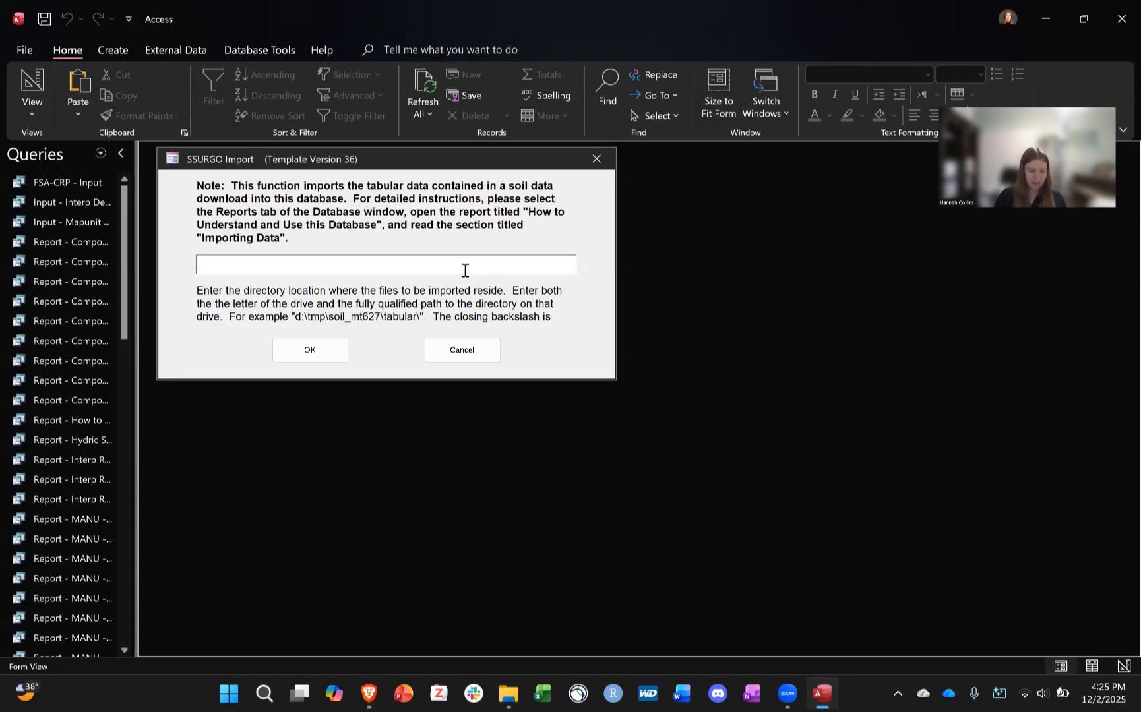
key(ctrl+v)
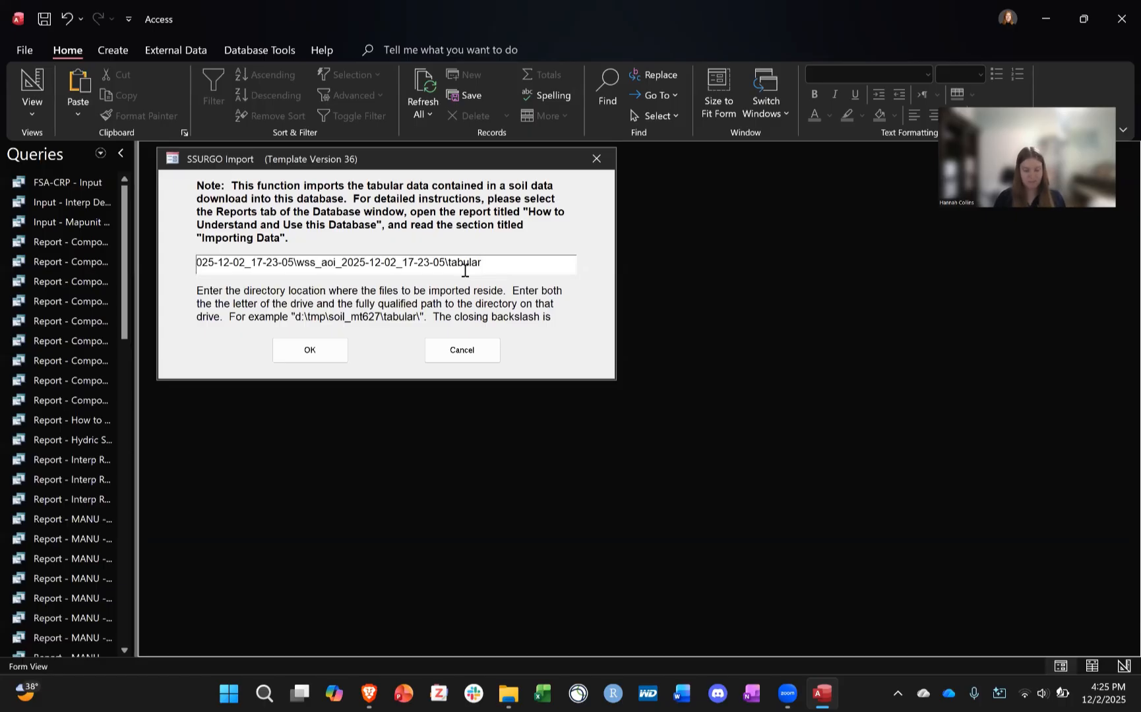
click(310, 350)
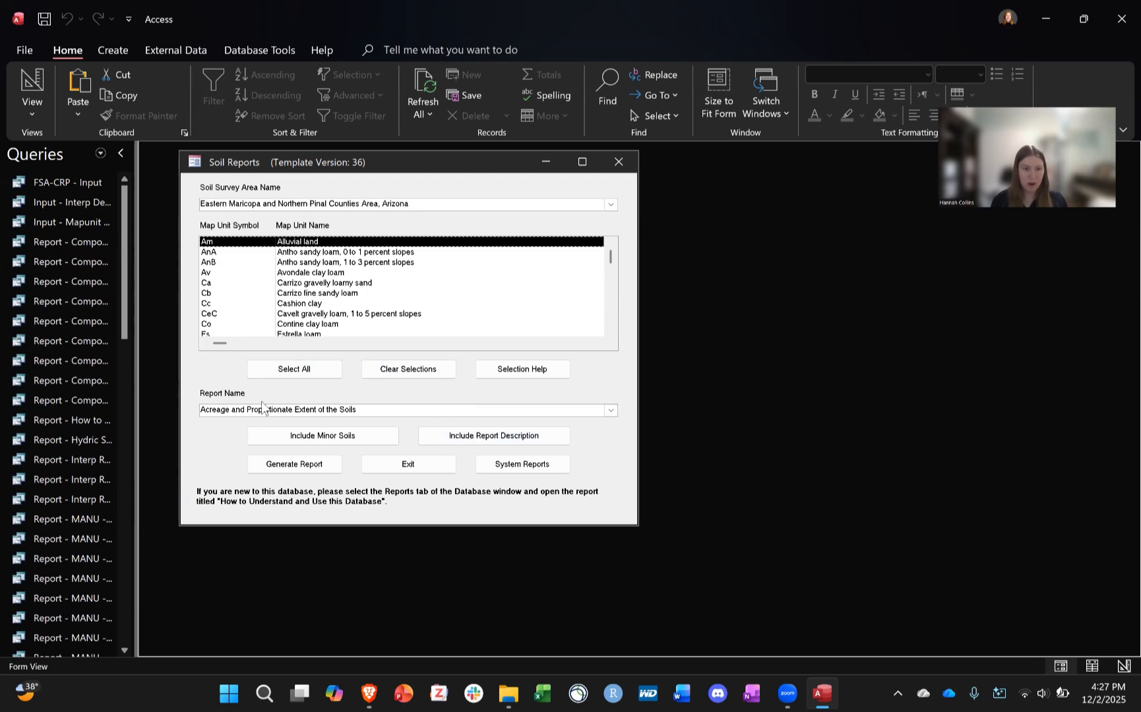
Look through the available soil report names, such as the chemical, physical, soil feature and water feature reports
click(614, 411)
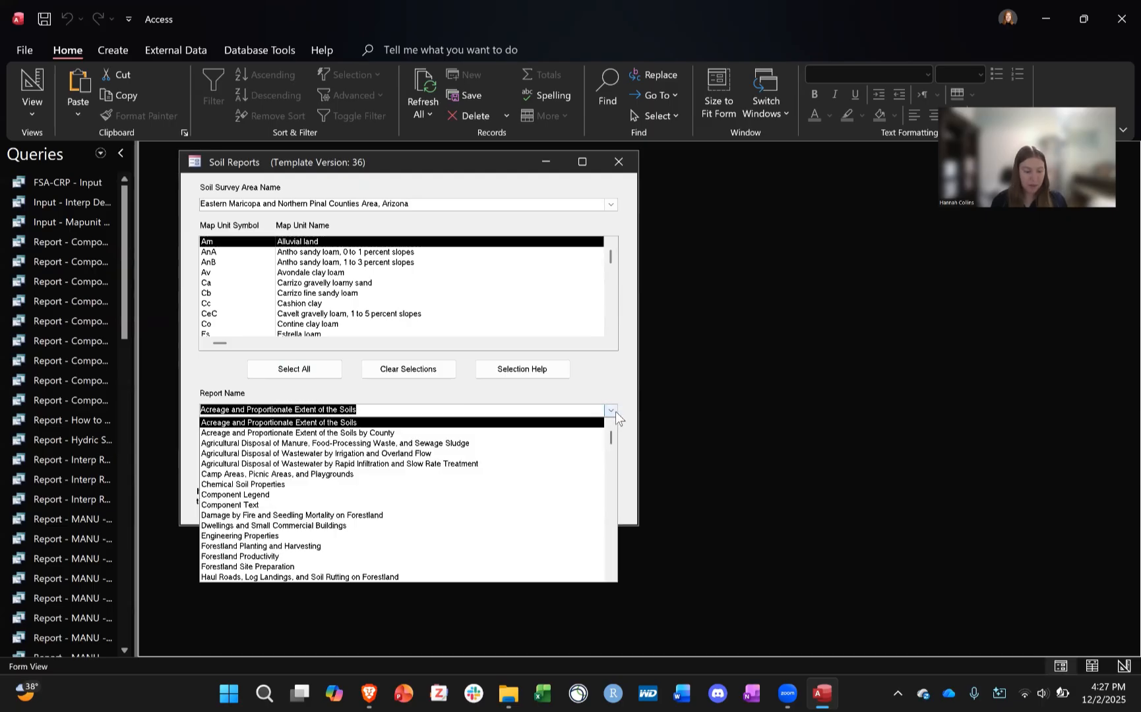
scroll(431, 496, down, 7)
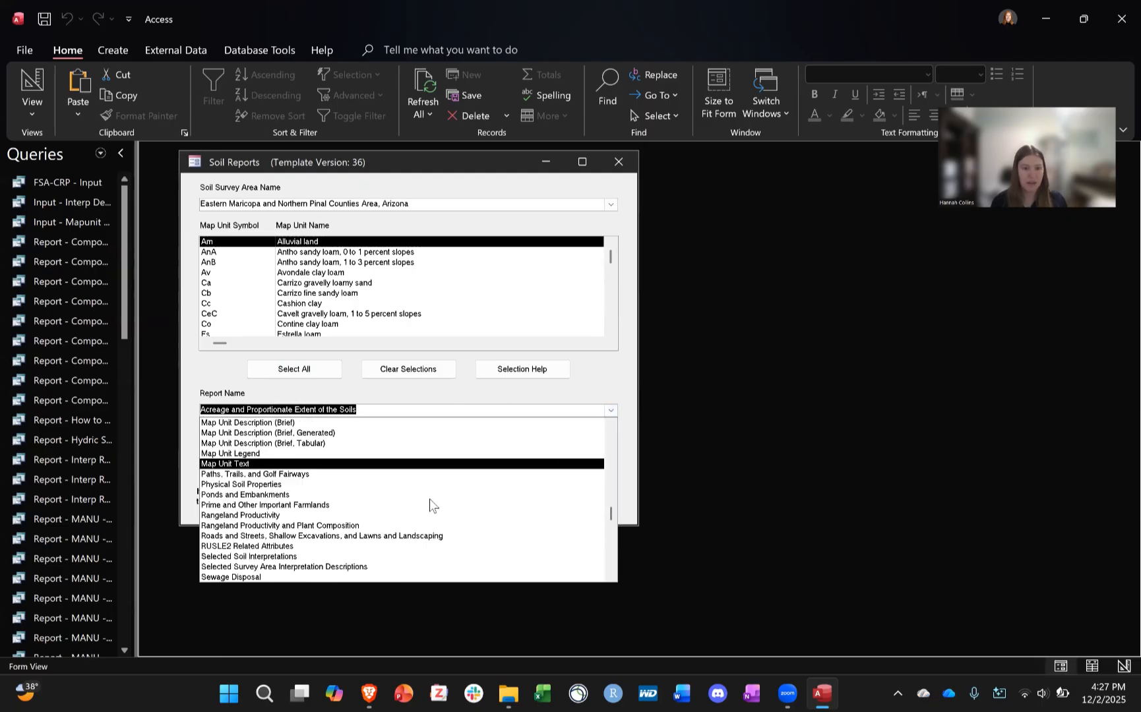
scroll(432, 503, down, 4)
scroll(336, 494, up, 15)
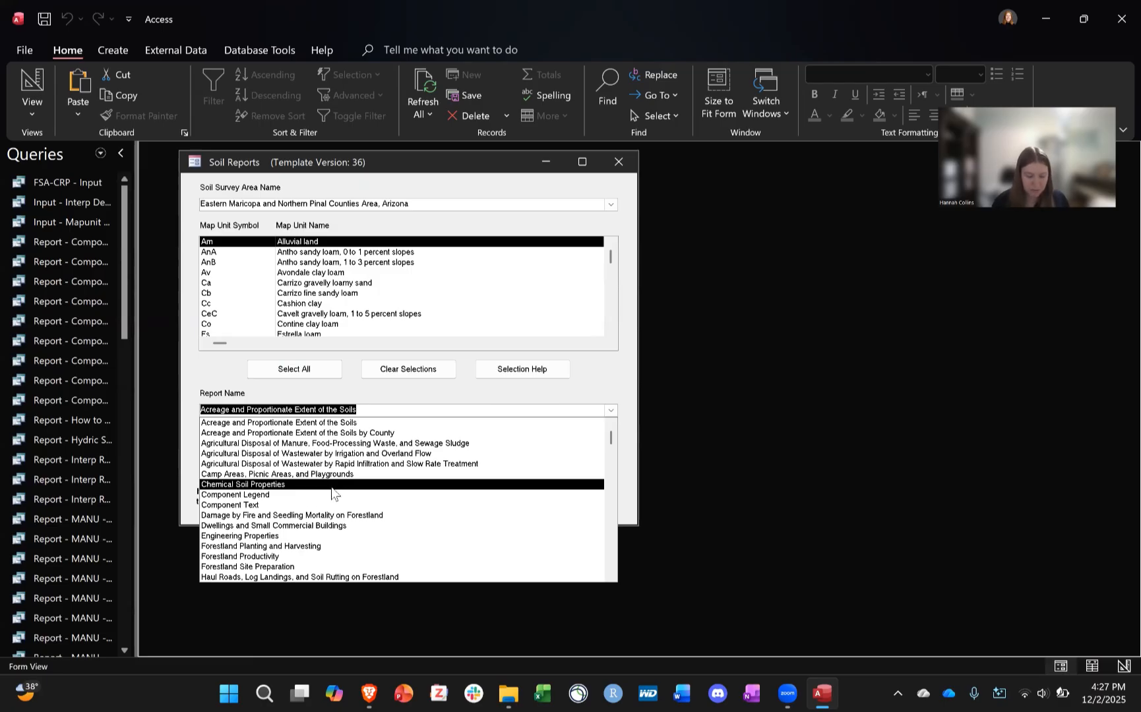
scroll(332, 494, down, 7)
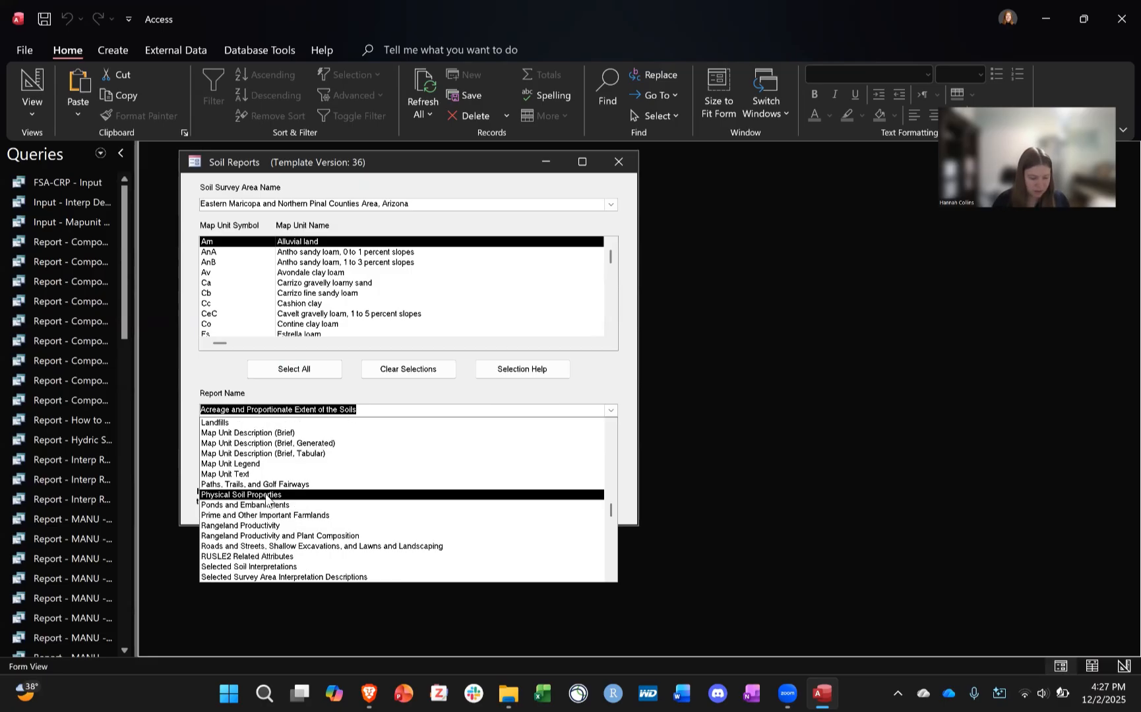
scroll(268, 502, down, 2)
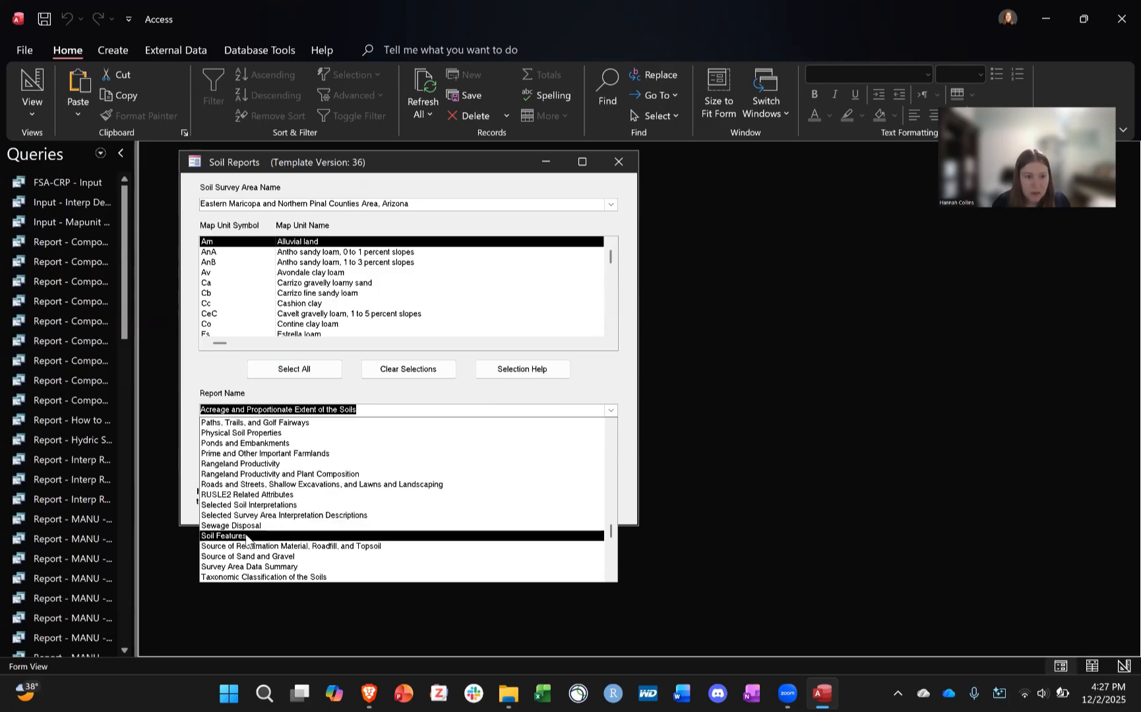
scroll(250, 540, down, 3)
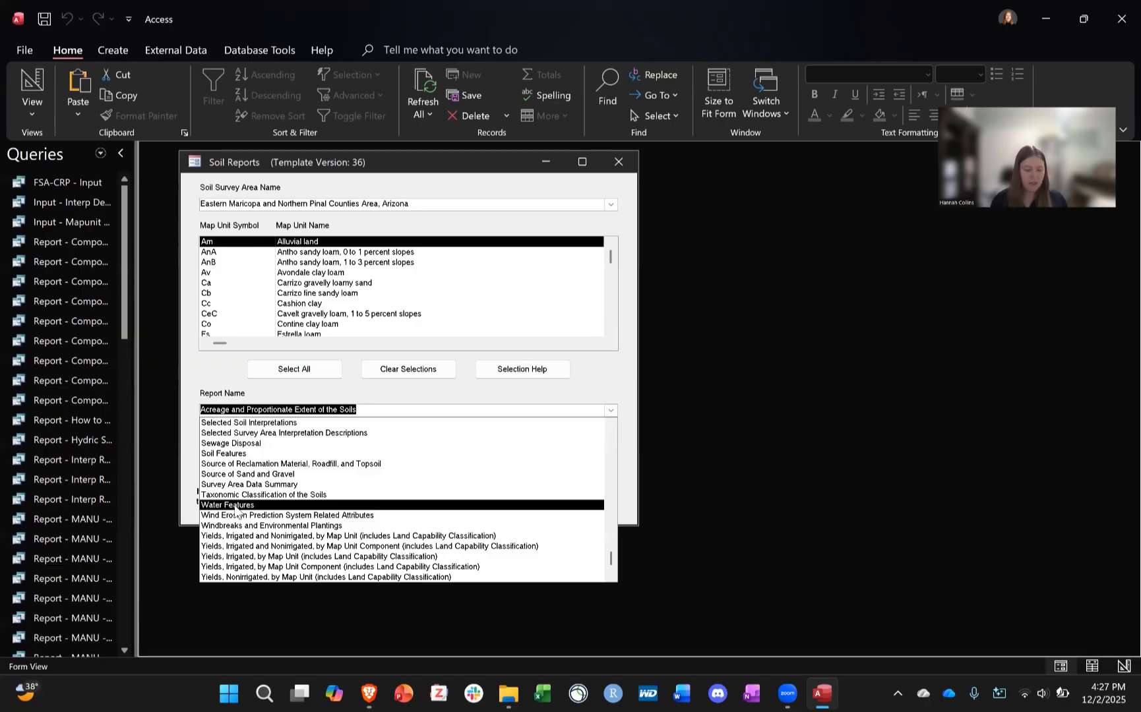
click(606, 370)
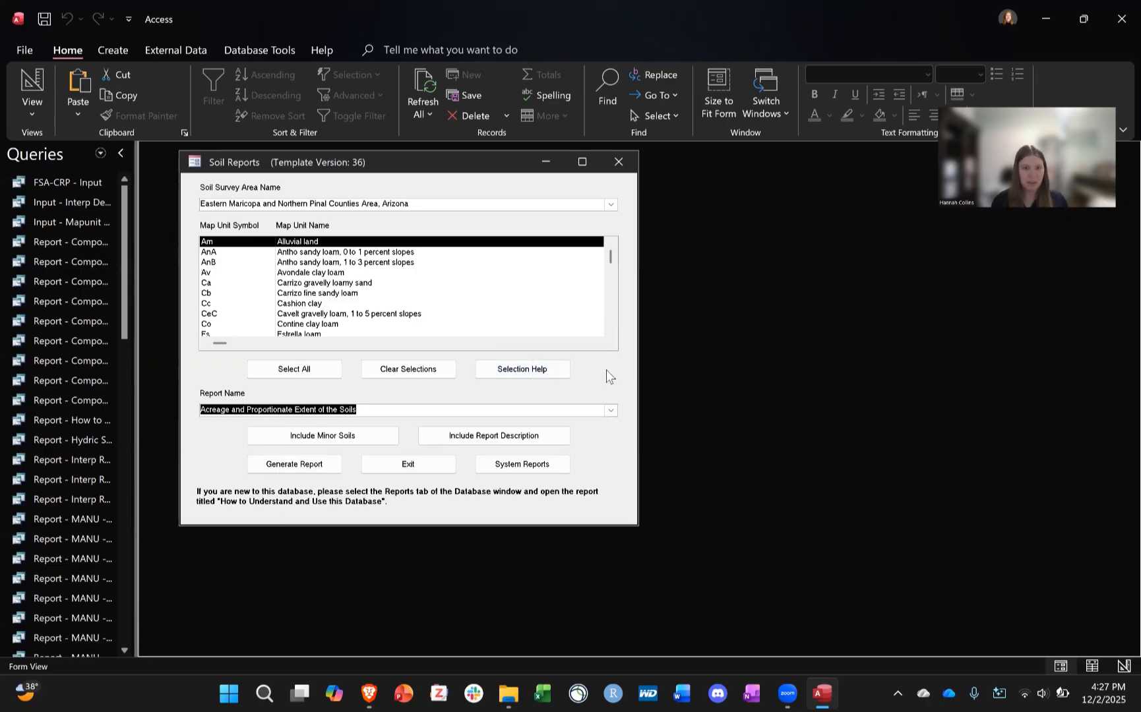
Generate the Physical Soil Properties report for all map units of the Eastern Maricopa and Northern Pinal Counties Area
click(292, 370)
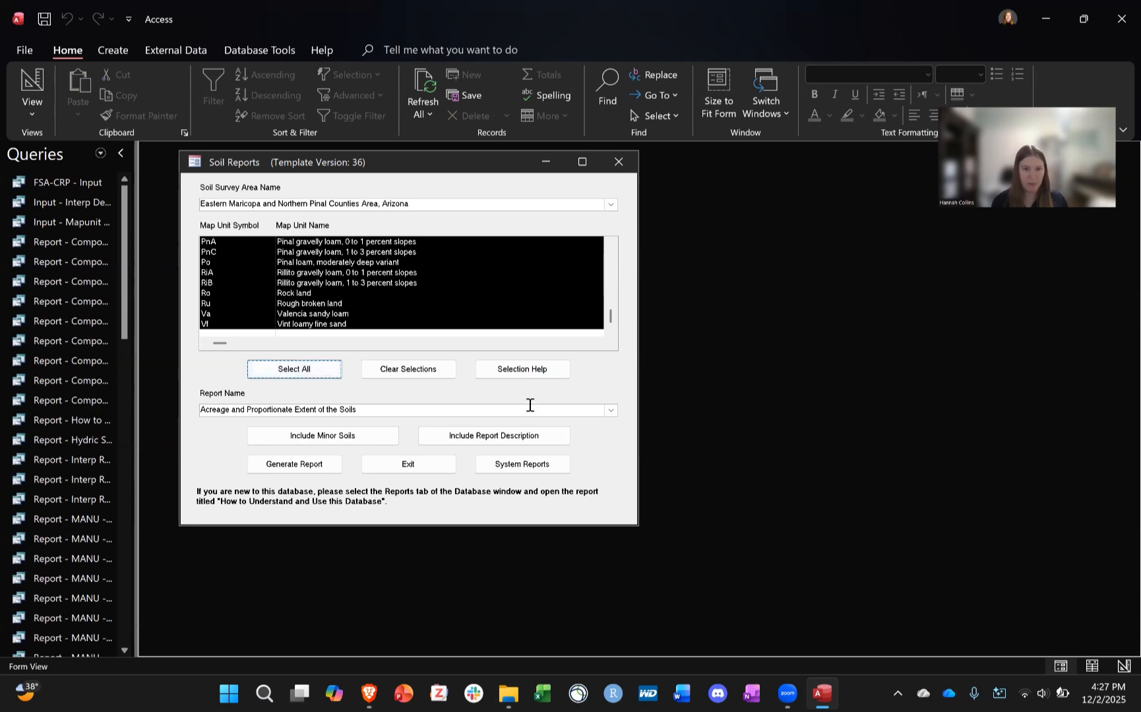
click(611, 410)
scroll(360, 518, down, 2)
scroll(360, 518, down, 3)
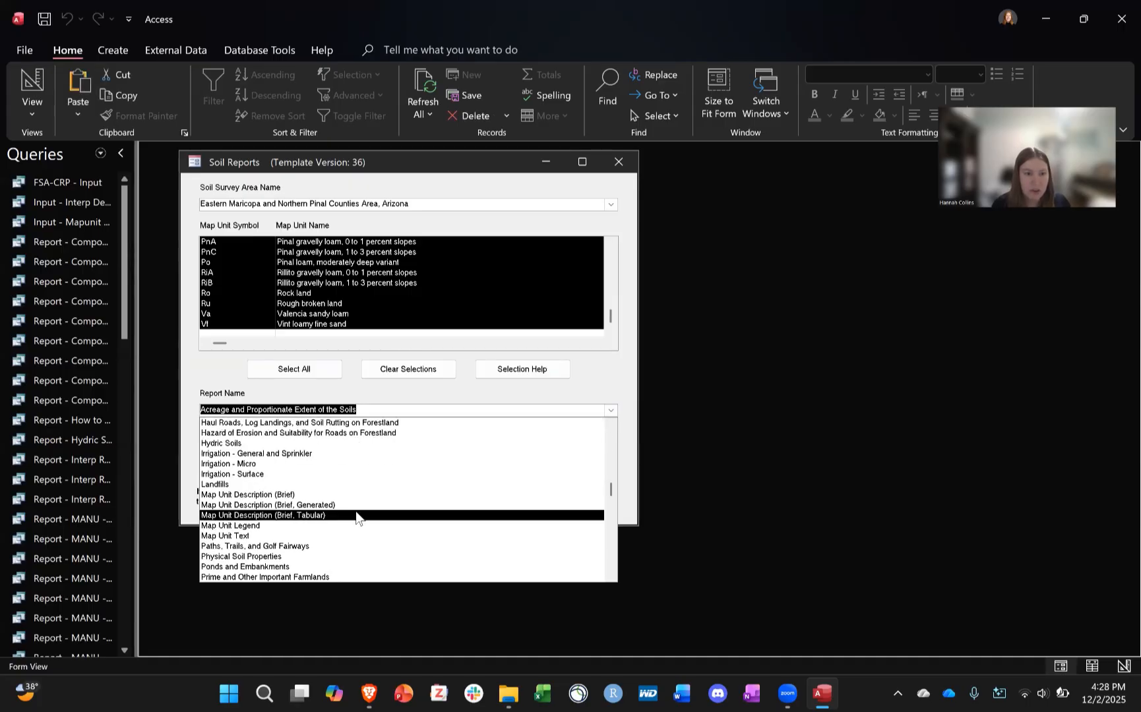
click(262, 546)
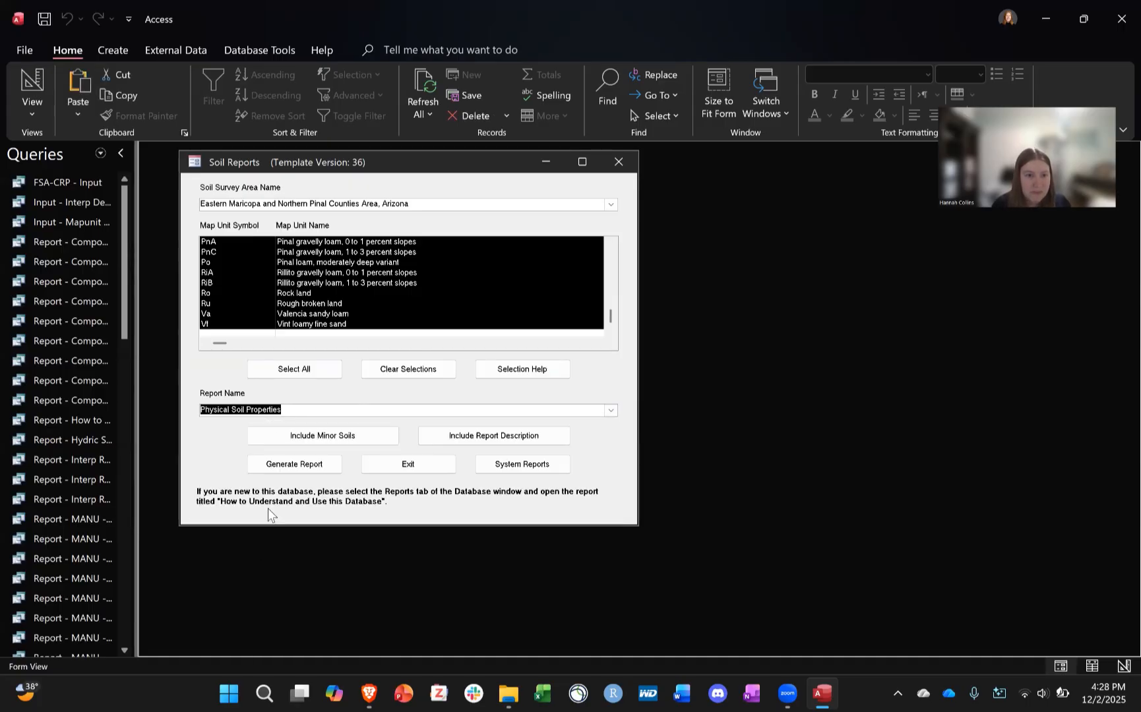
click(301, 467)
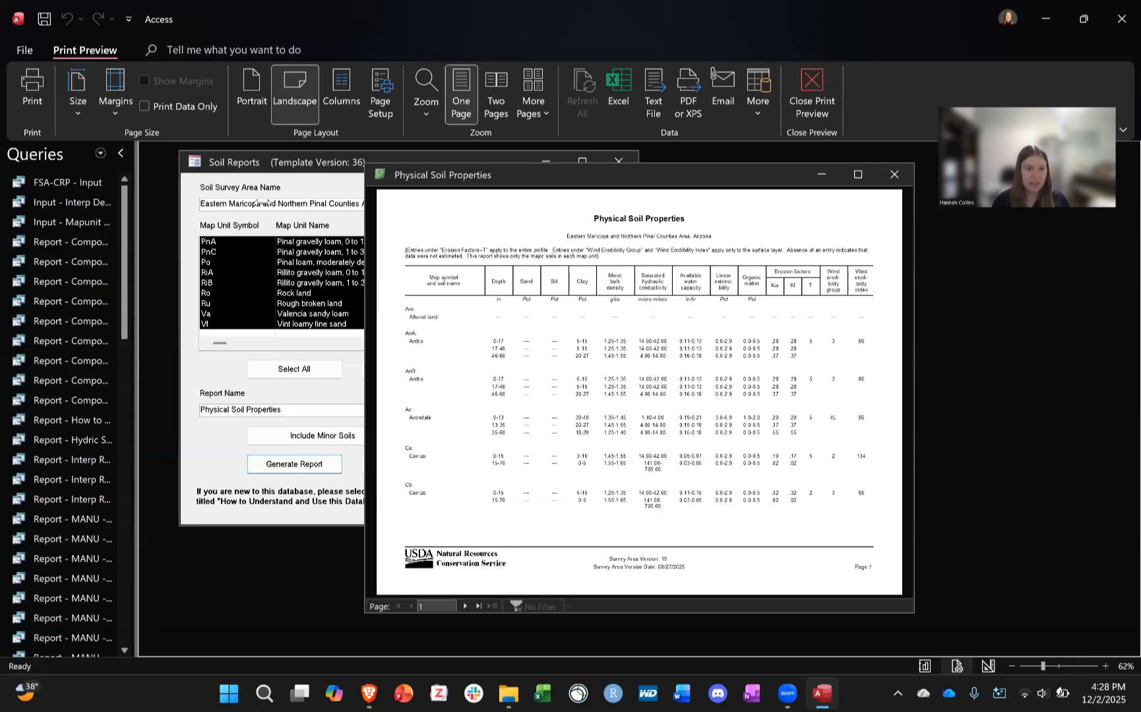
Widen the list of queries to show their full names and look through the available report and selection queries
drag(137, 211, 423, 211)
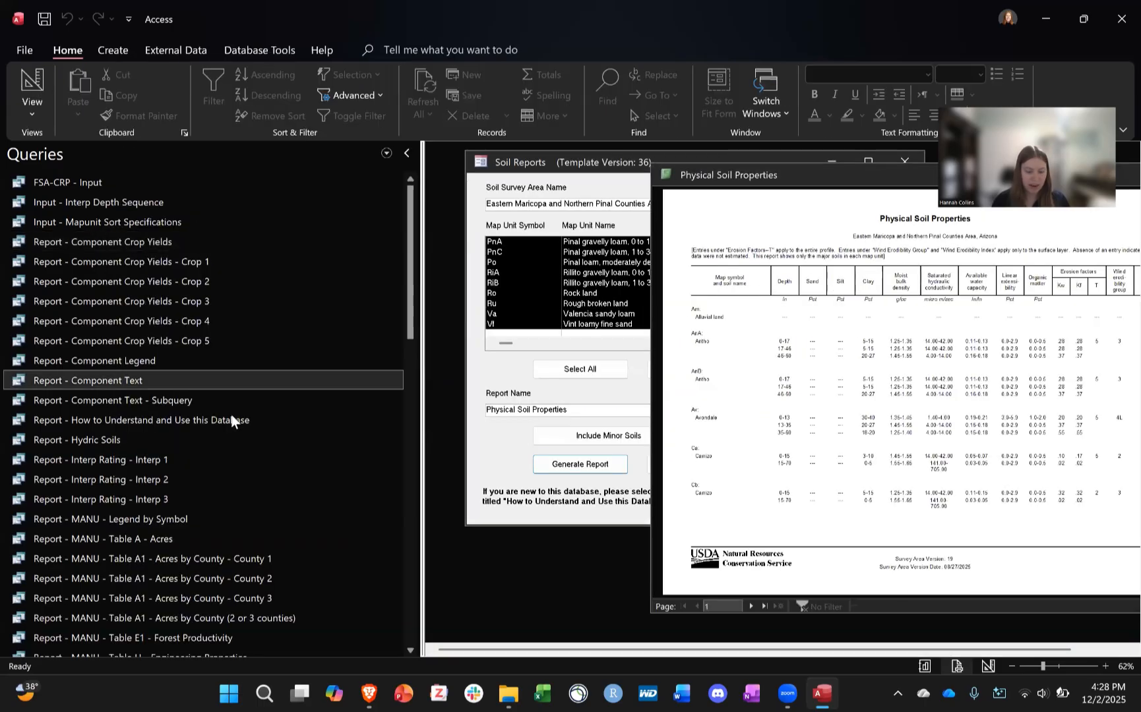
scroll(231, 419, down, 5)
scroll(229, 414, down, 11)
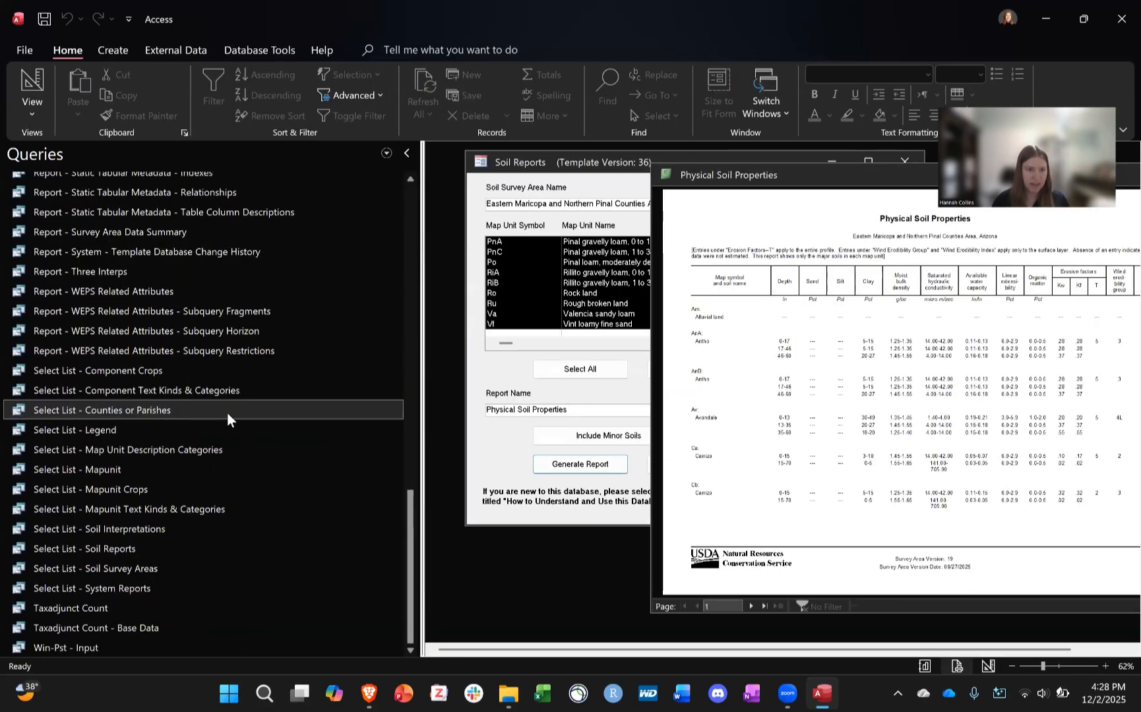
scroll(227, 412, up, 7)
scroll(228, 413, up, 10)
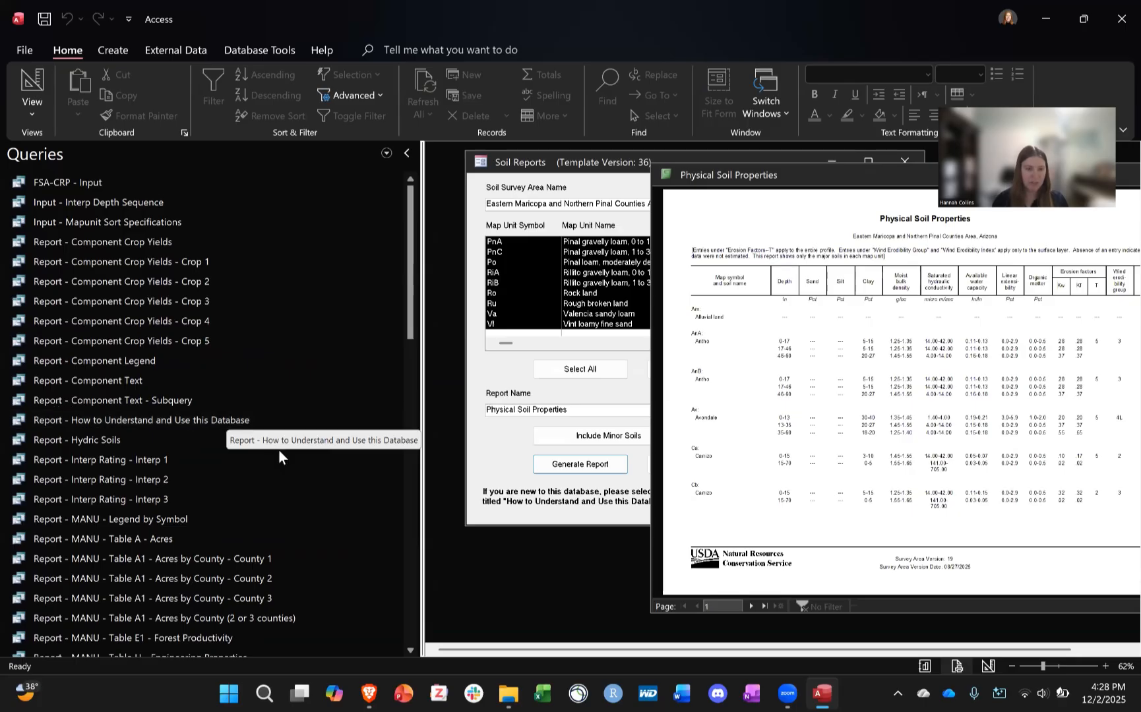
scroll(285, 464, down, 5)
scroll(285, 462, down, 10)
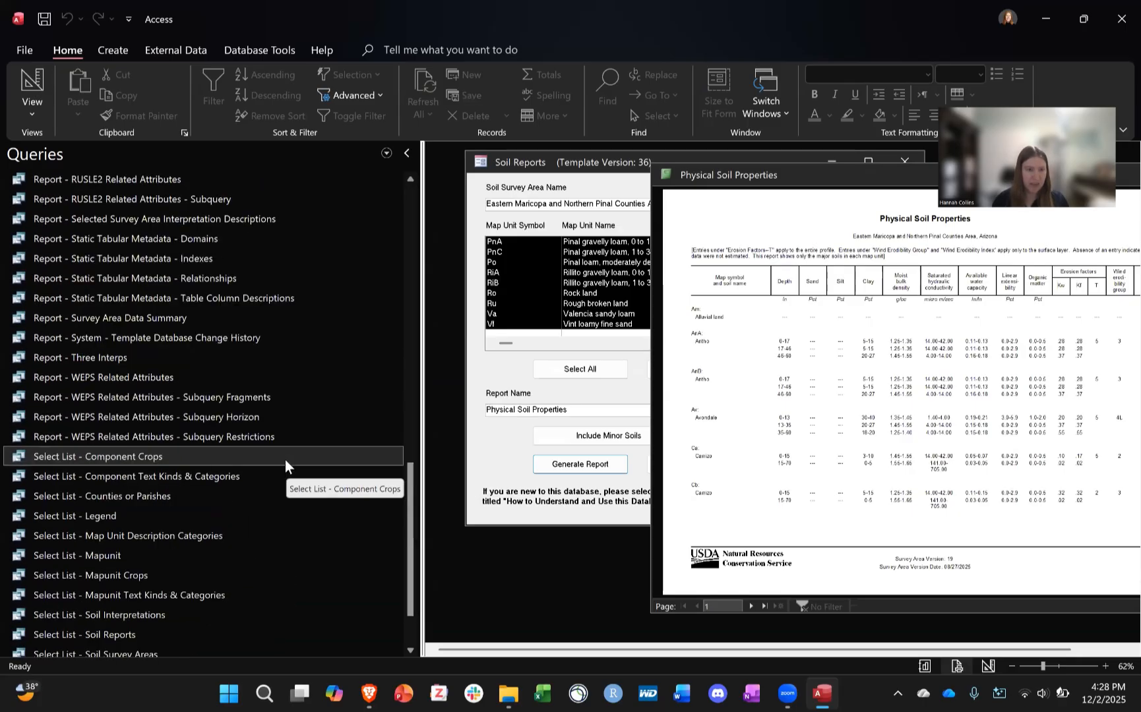
scroll(285, 460, down, 2)
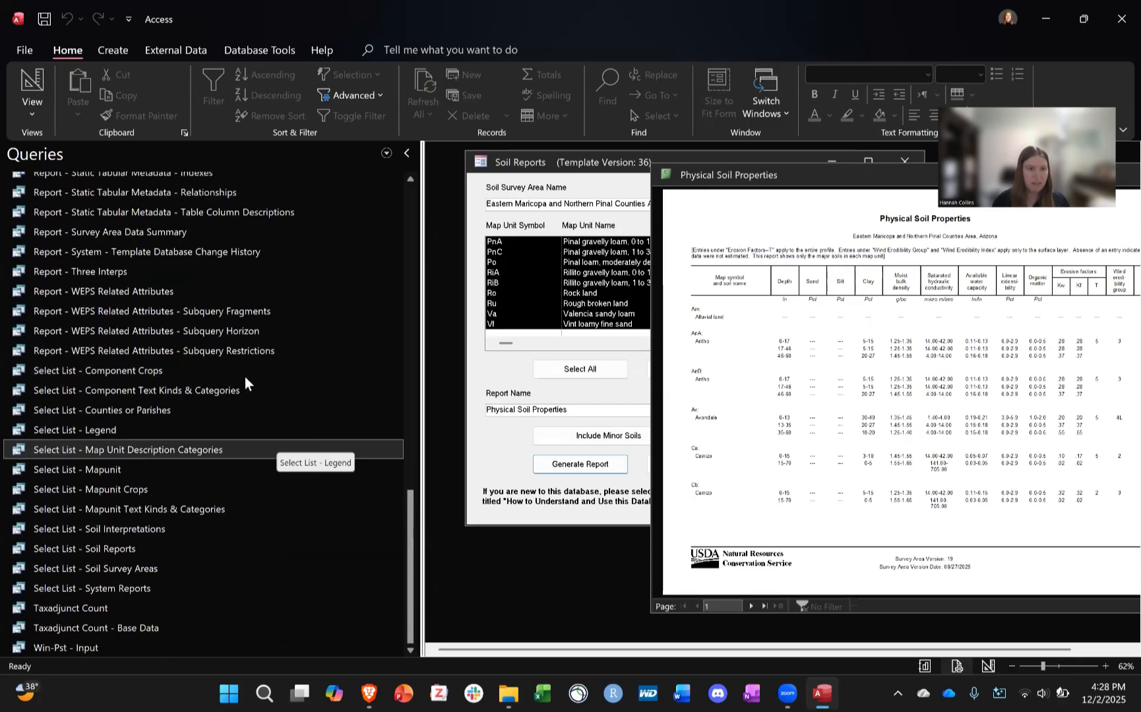
Export the Report - WEPS Related Attributes query to an Excel workbook with formatting and layout, opening the file when the export completes
click(198, 295)
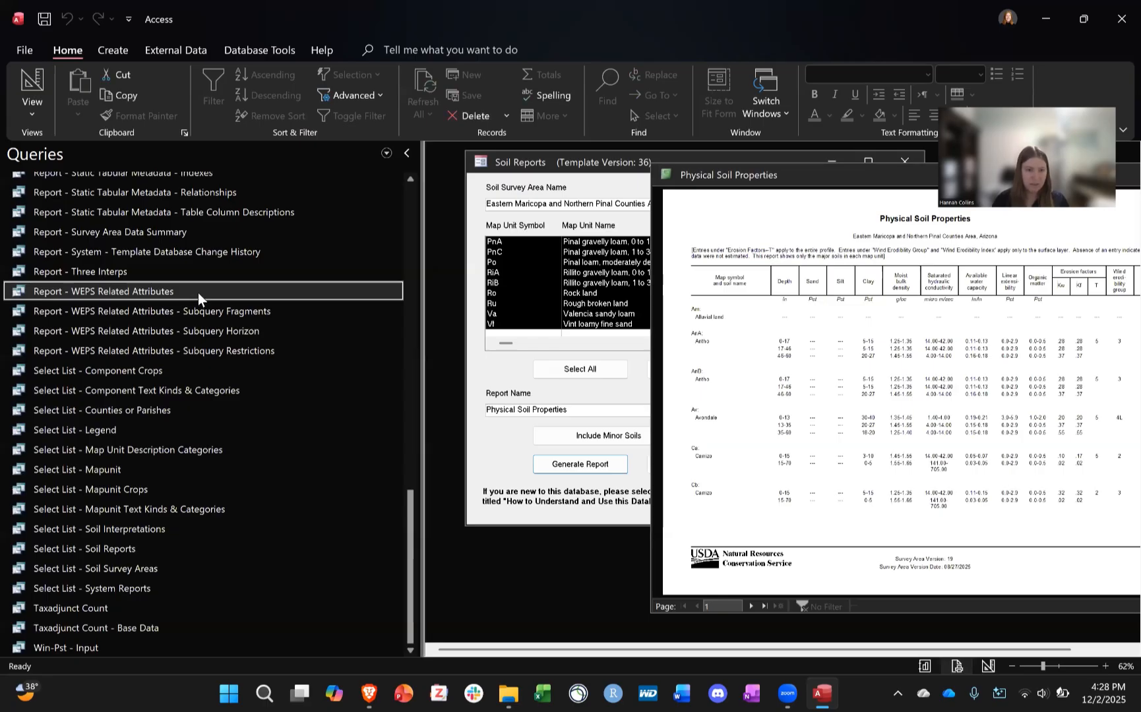
right_click(198, 294)
mouse_move(258, 379)
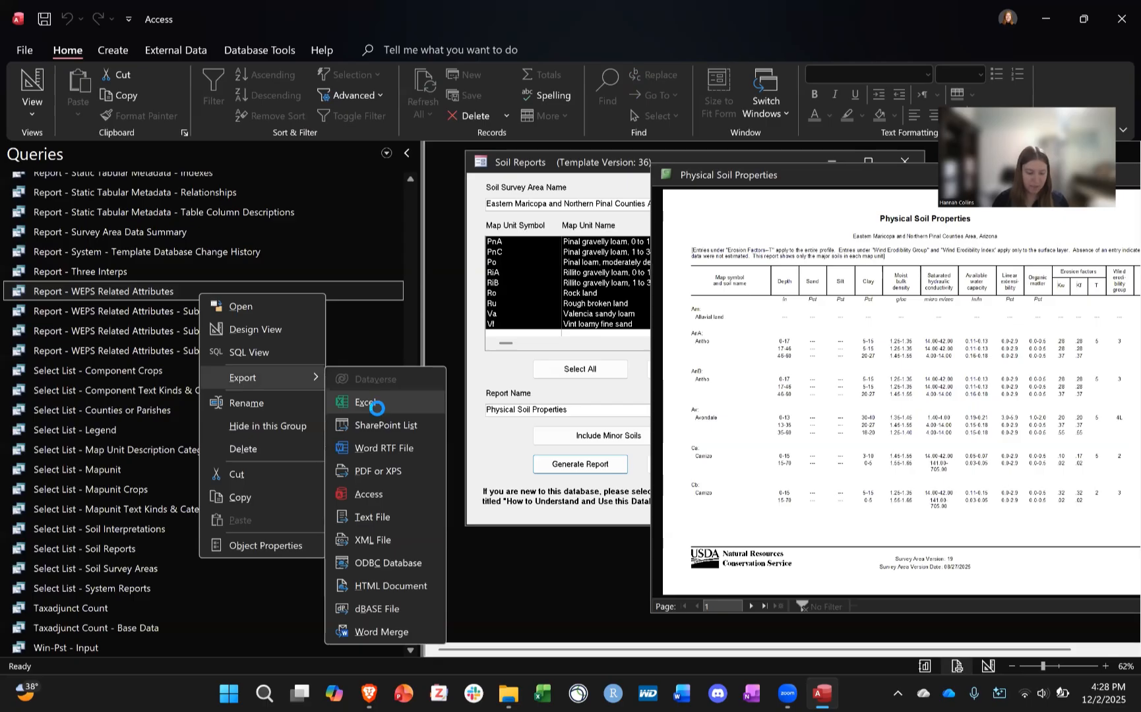
click(378, 410)
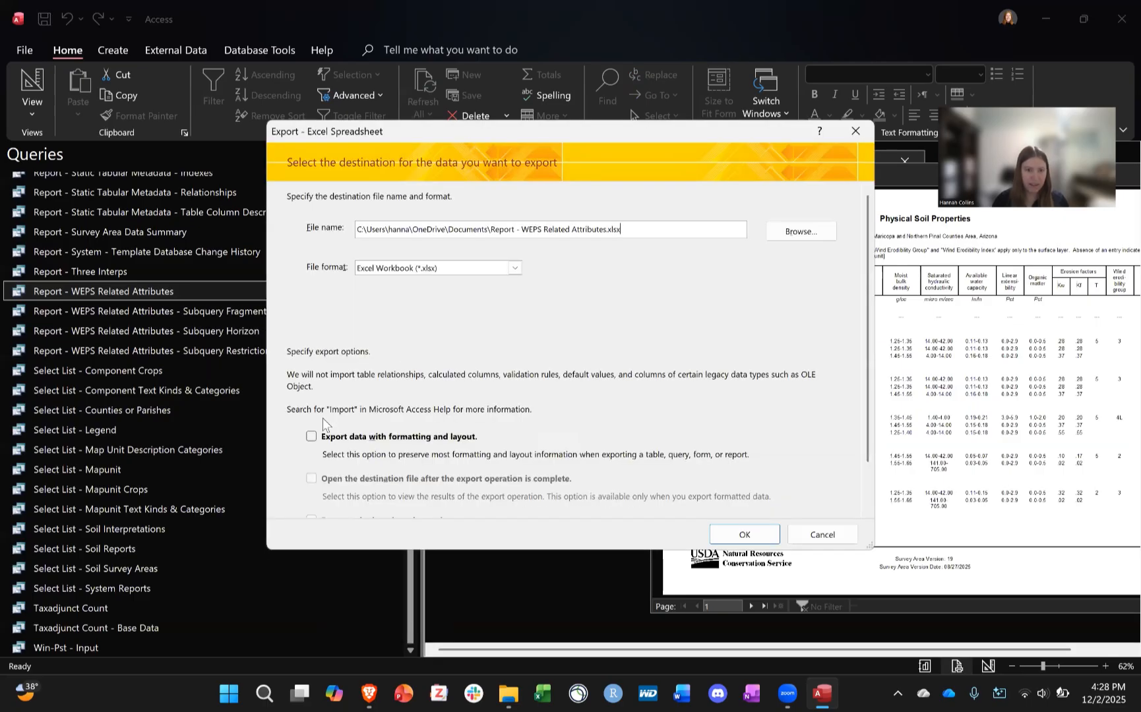
click(311, 437)
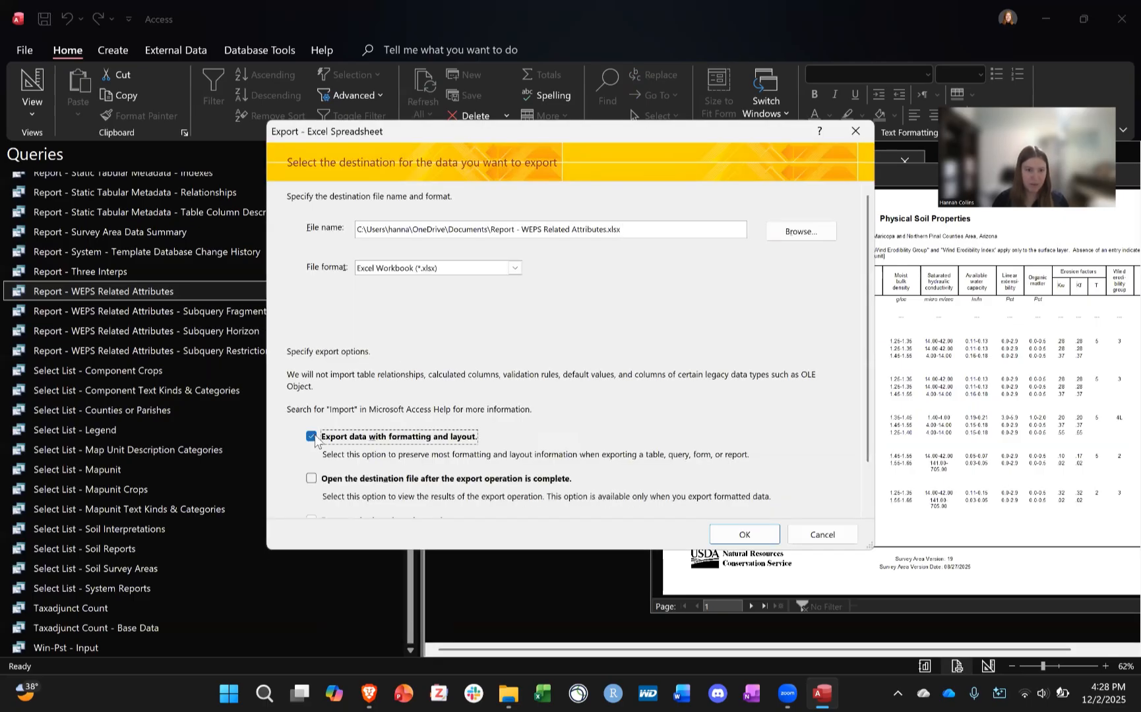
click(311, 481)
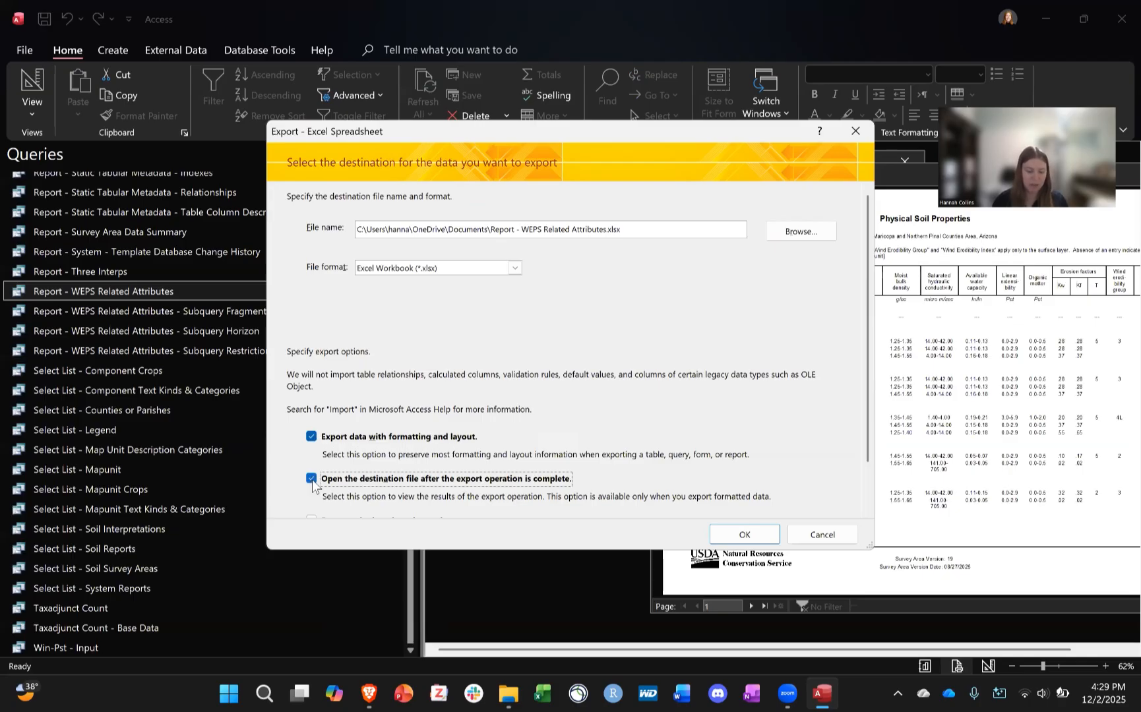
click(744, 534)
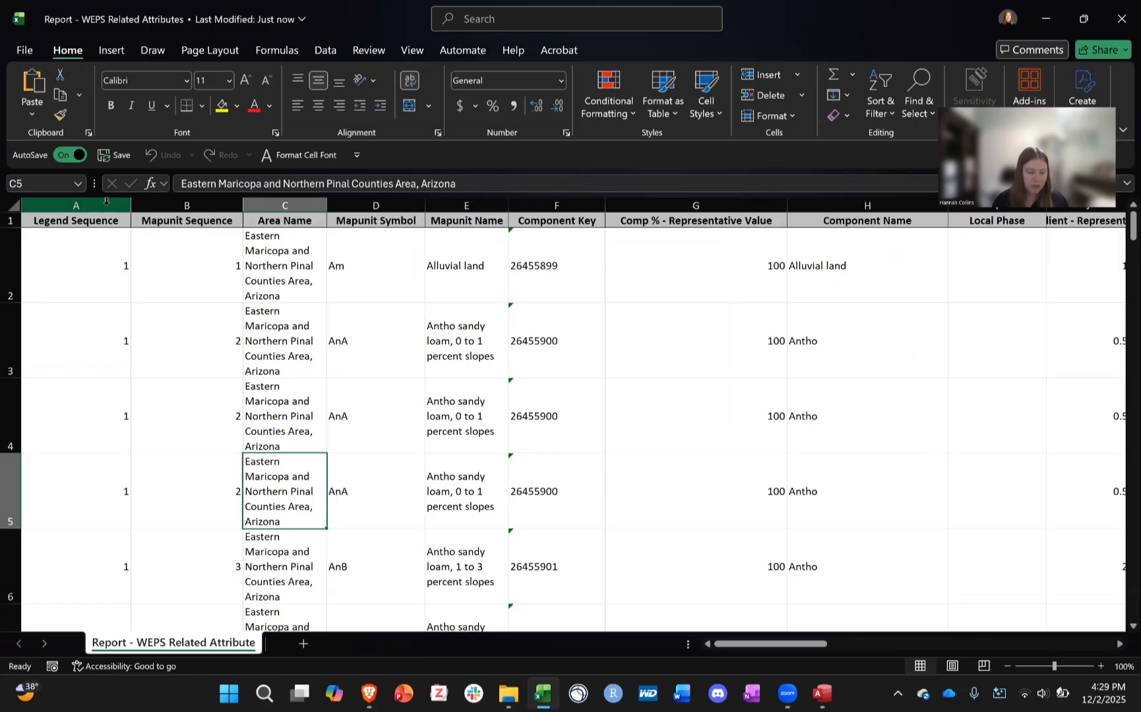
Auto-fit the widths of columns A through AO in the exported WEPS attributes sheet
drag(105, 203, 1027, 207)
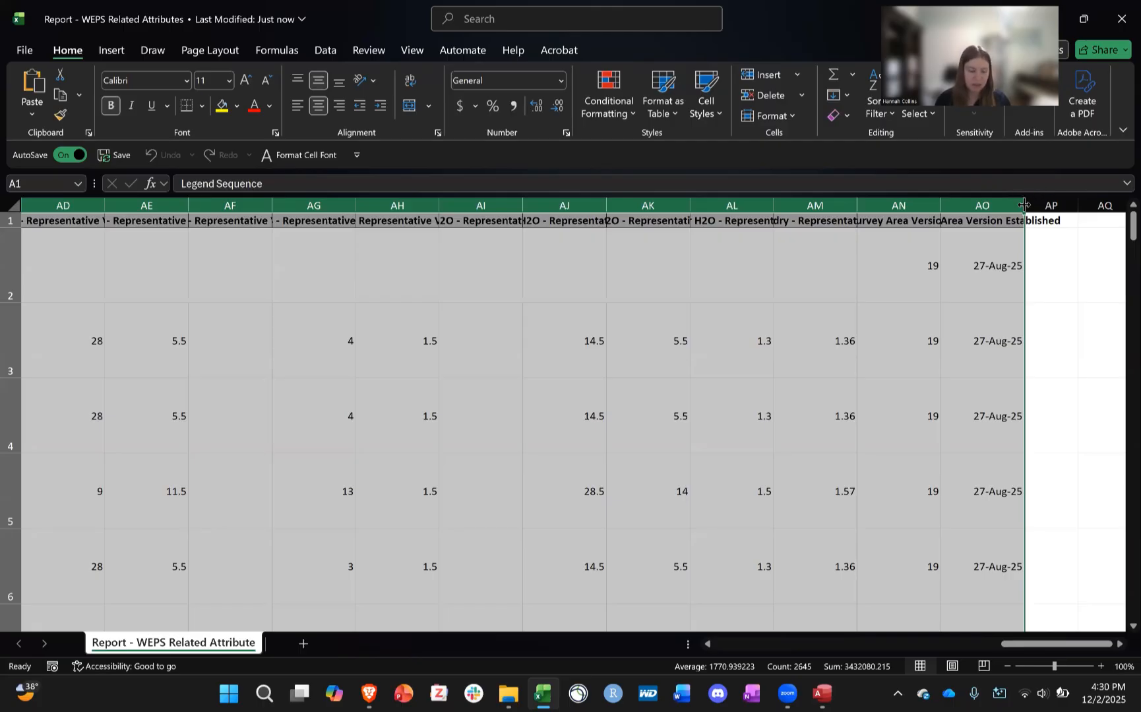
double_click(1025, 205)
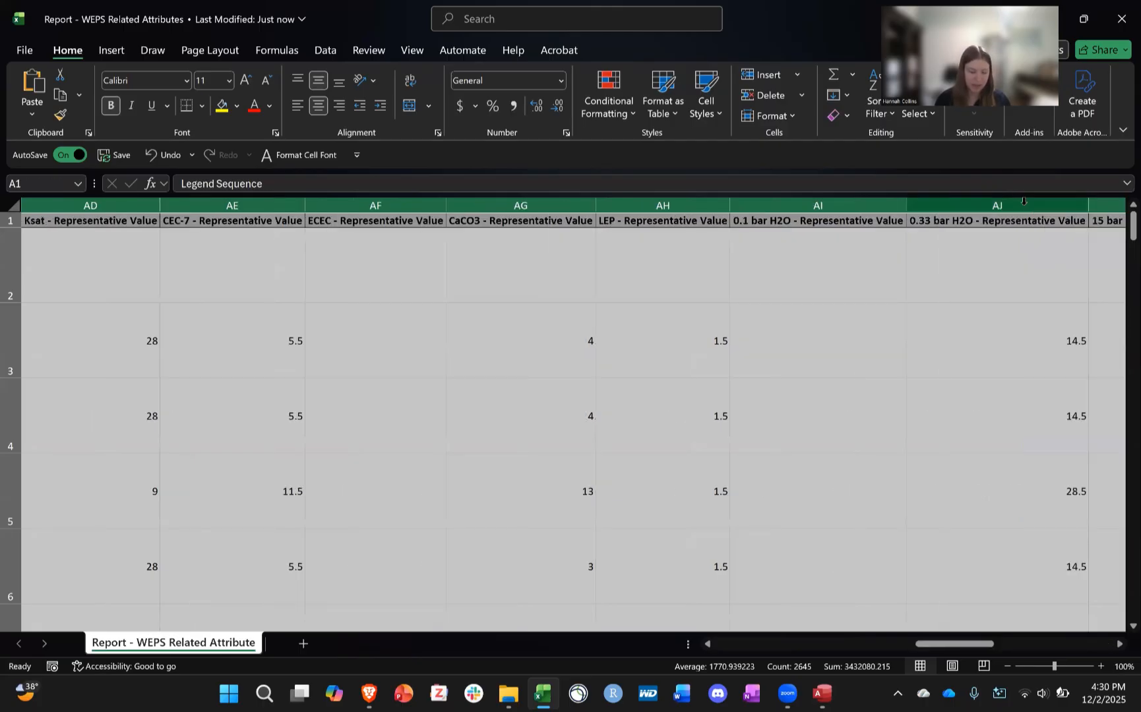
click(660, 256)
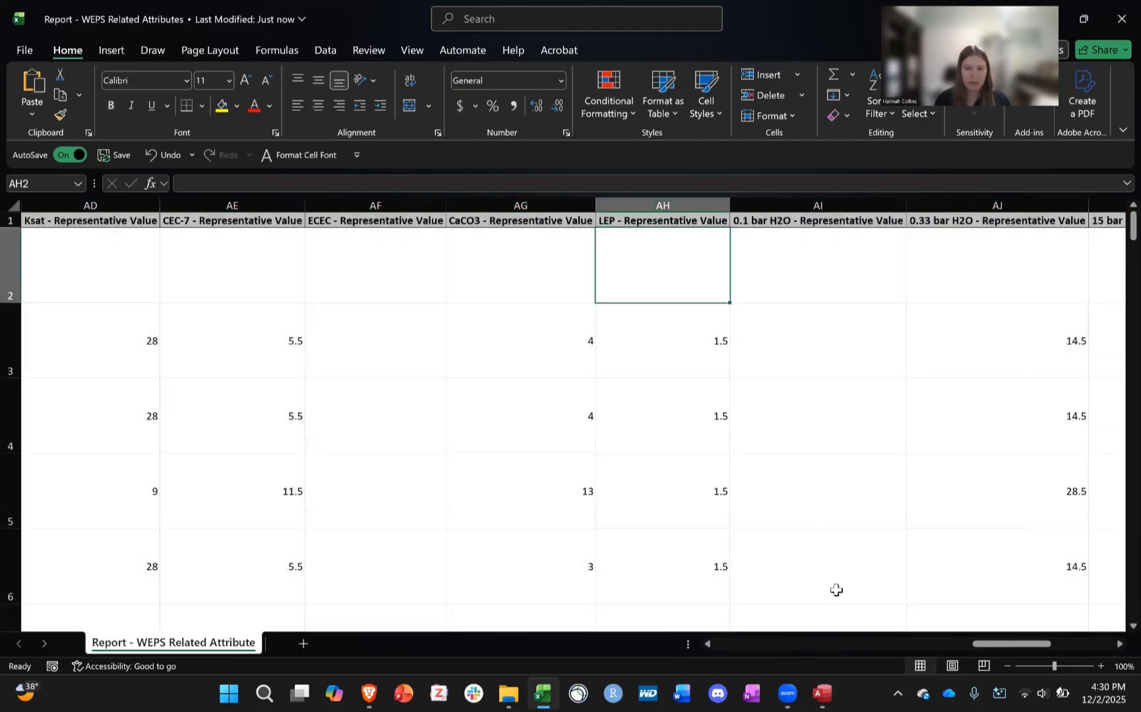
Review the exported soil attribute columns from the start of the sheet through the organic matter (OM) representative value column
drag(996, 645, 681, 654)
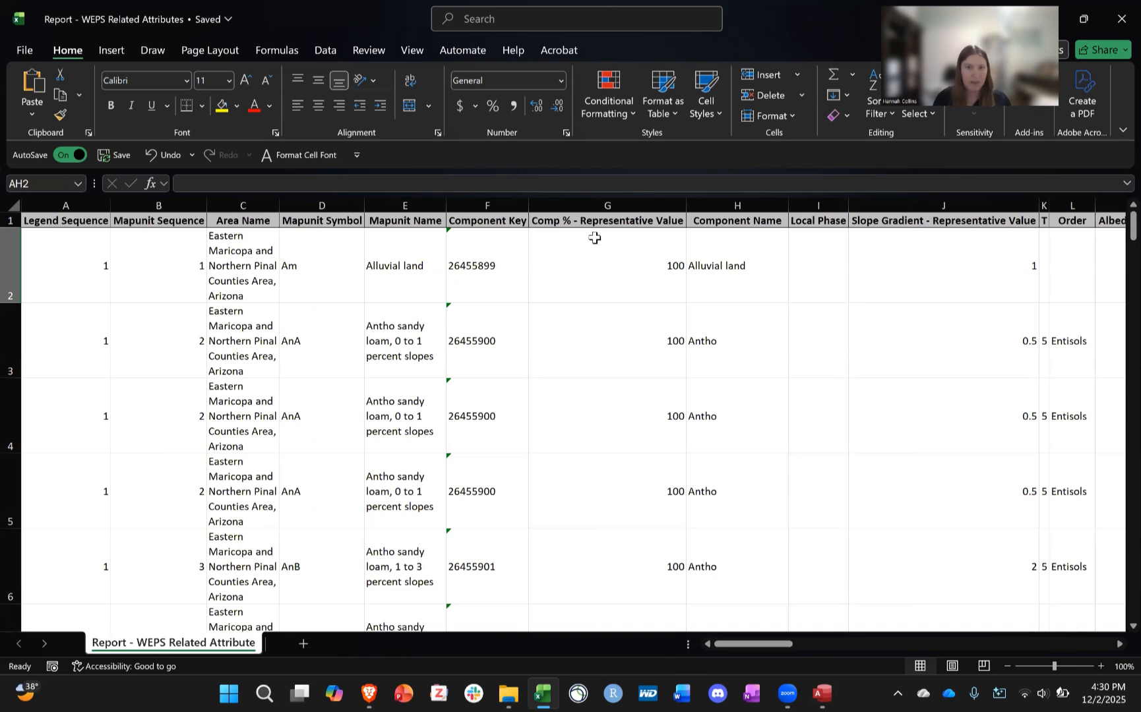
drag(779, 649, 823, 485)
click(614, 205)
drag(724, 193, 911, 191)
drag(880, 644, 950, 639)
click(942, 205)
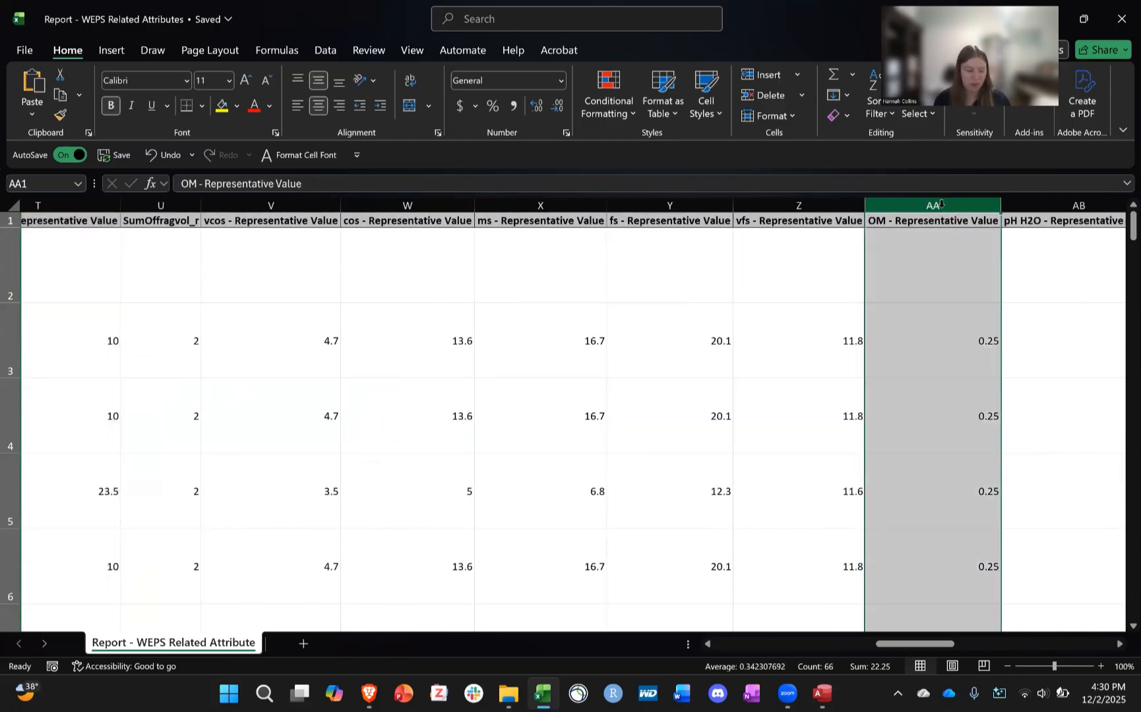
Examine the remaining exported soil attribute columns, highlighting the representative values for Ksat, CEC-7, and bulk density at 0.33 bar and oven dry
scroll(941, 203, right, 3)
click(1041, 198)
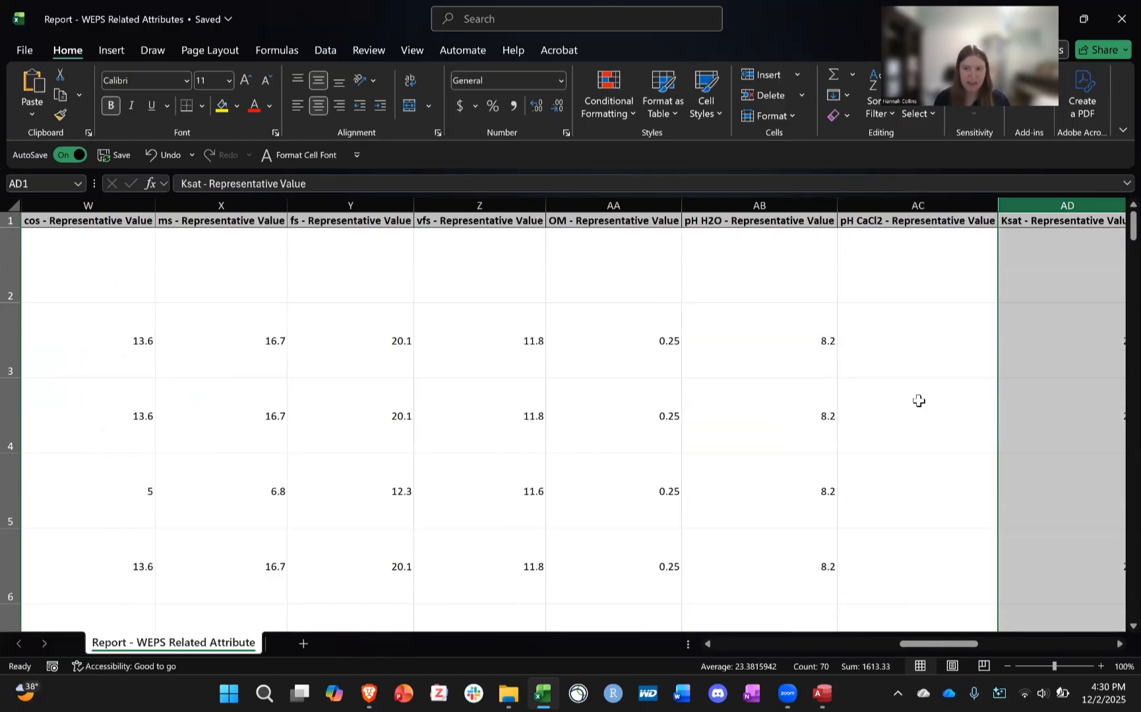
drag(937, 644, 979, 643)
click(786, 205)
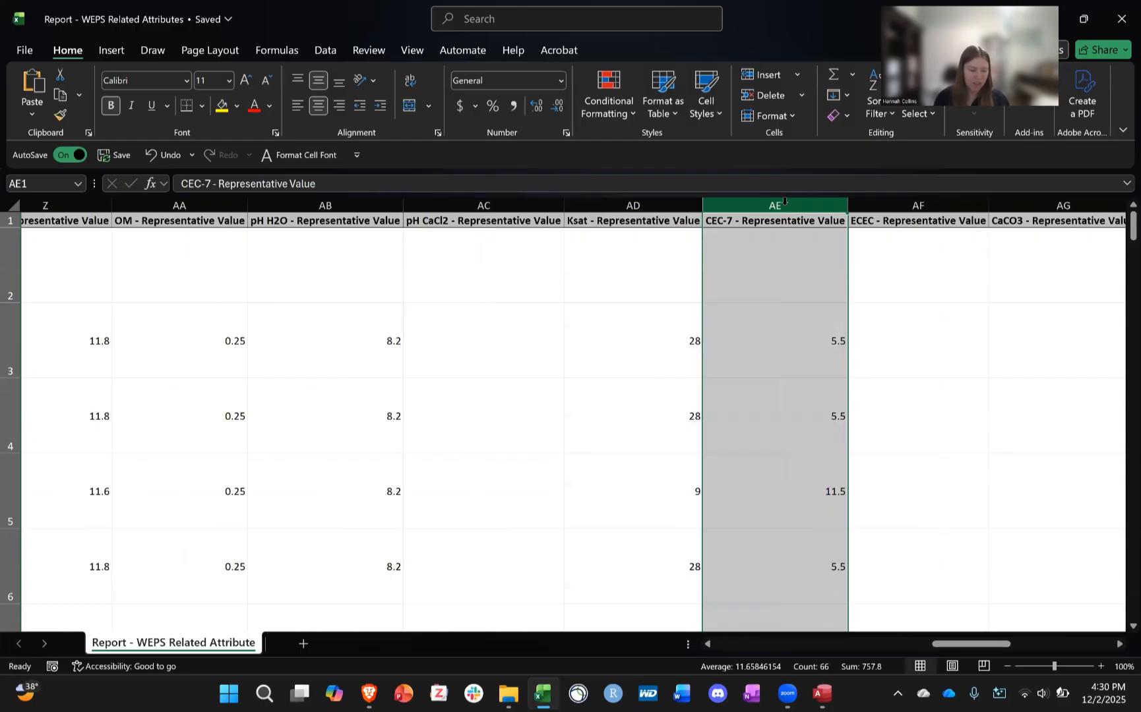
drag(967, 643, 1054, 643)
drag(768, 198, 888, 198)
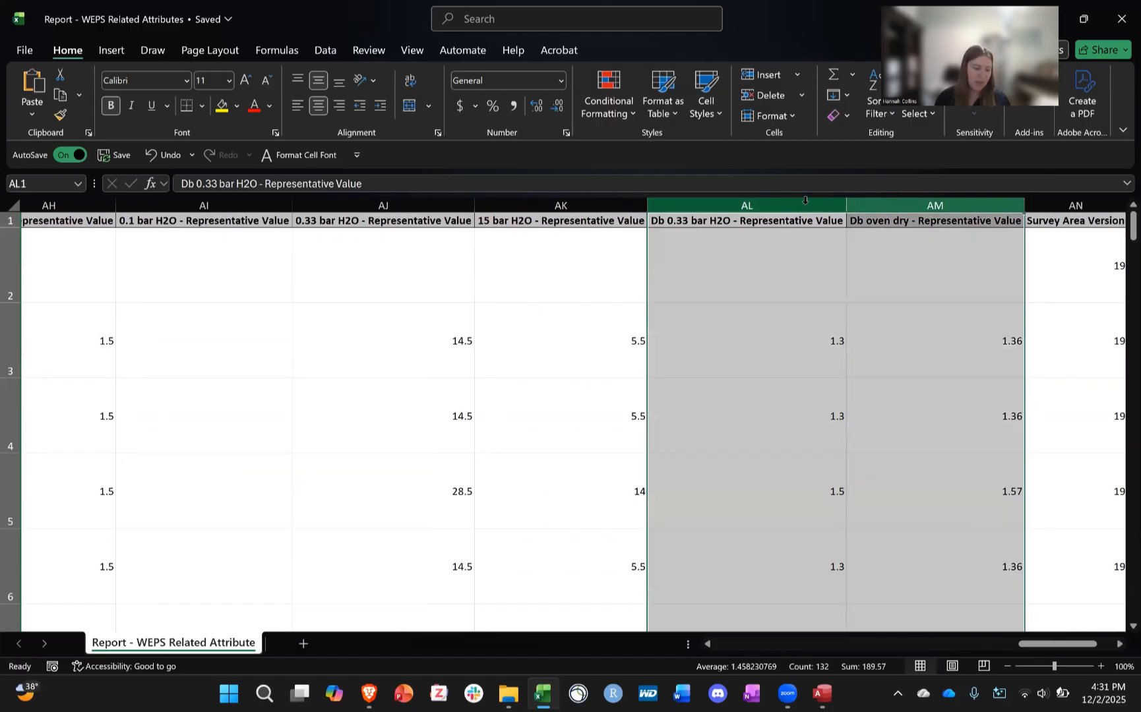
click(597, 297)
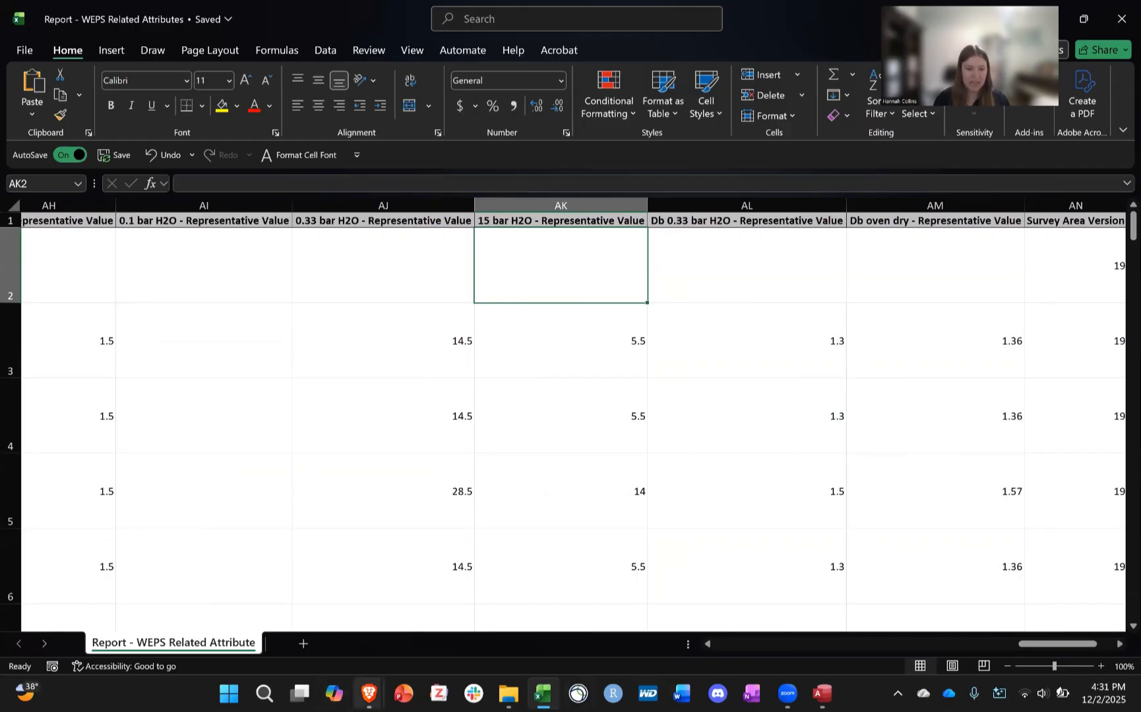
Switch to Web Soil Survey in the browser and view the ZipCodes area of interest on its interactive map
mouse_move(369, 693)
click(415, 580)
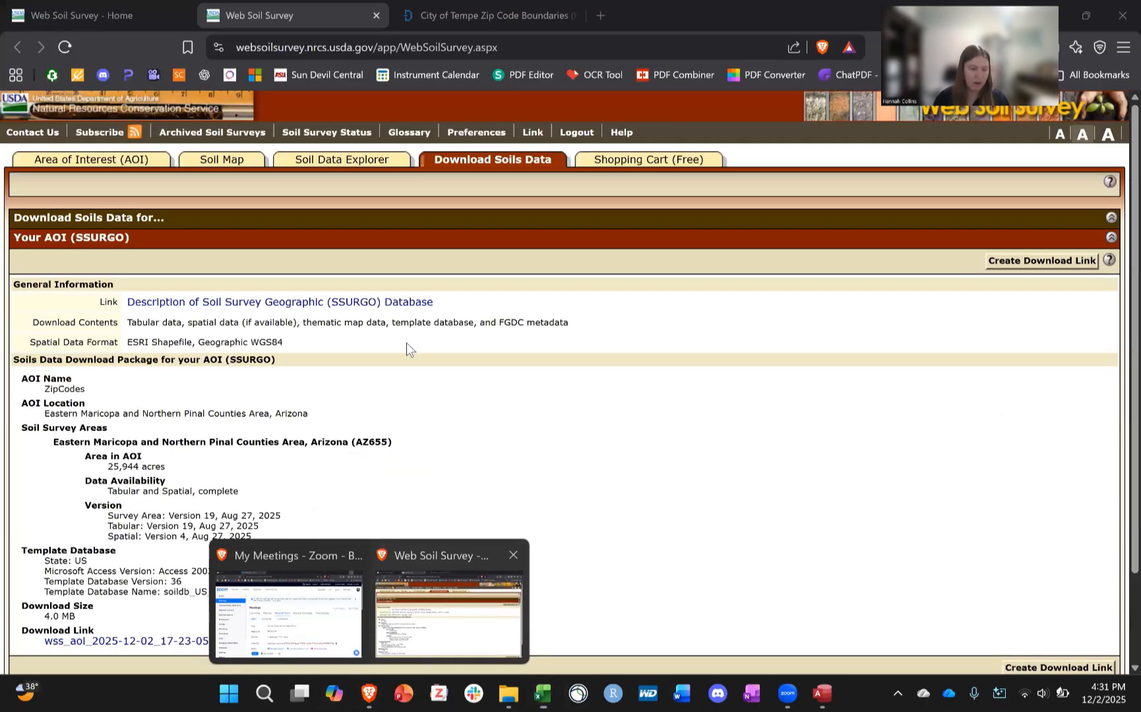
click(123, 157)
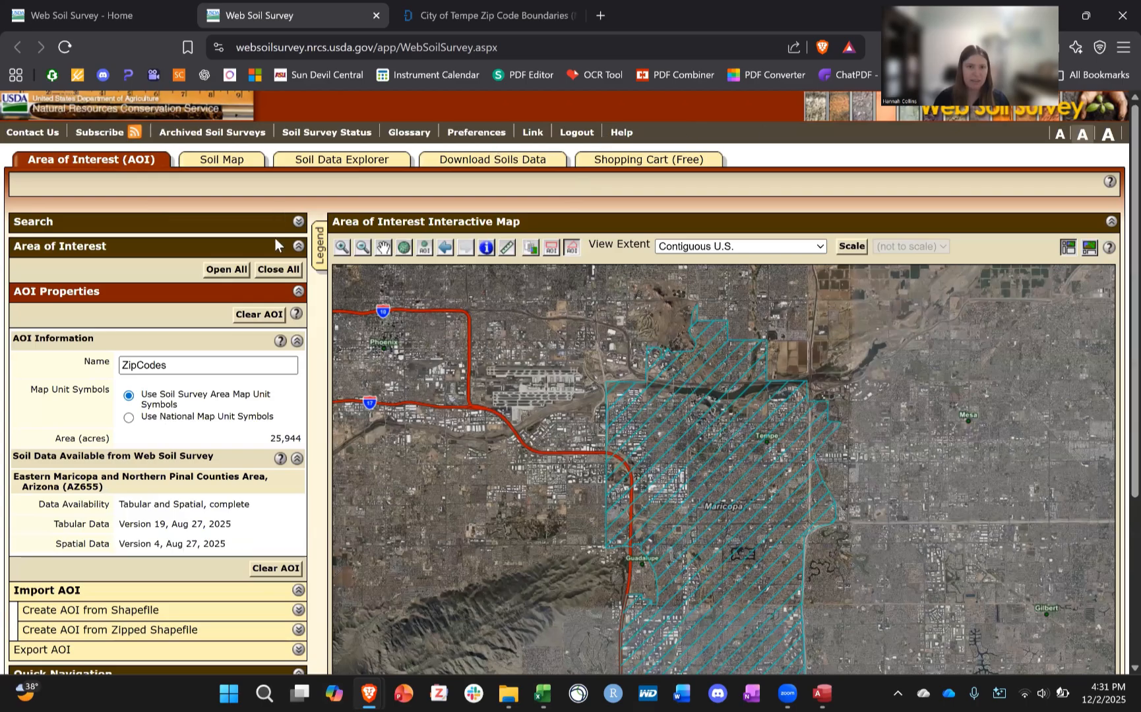
Return to Microsoft Access and dismiss the WEPS Related Attributes export dialog without saving the export steps
key(alt+Tab)
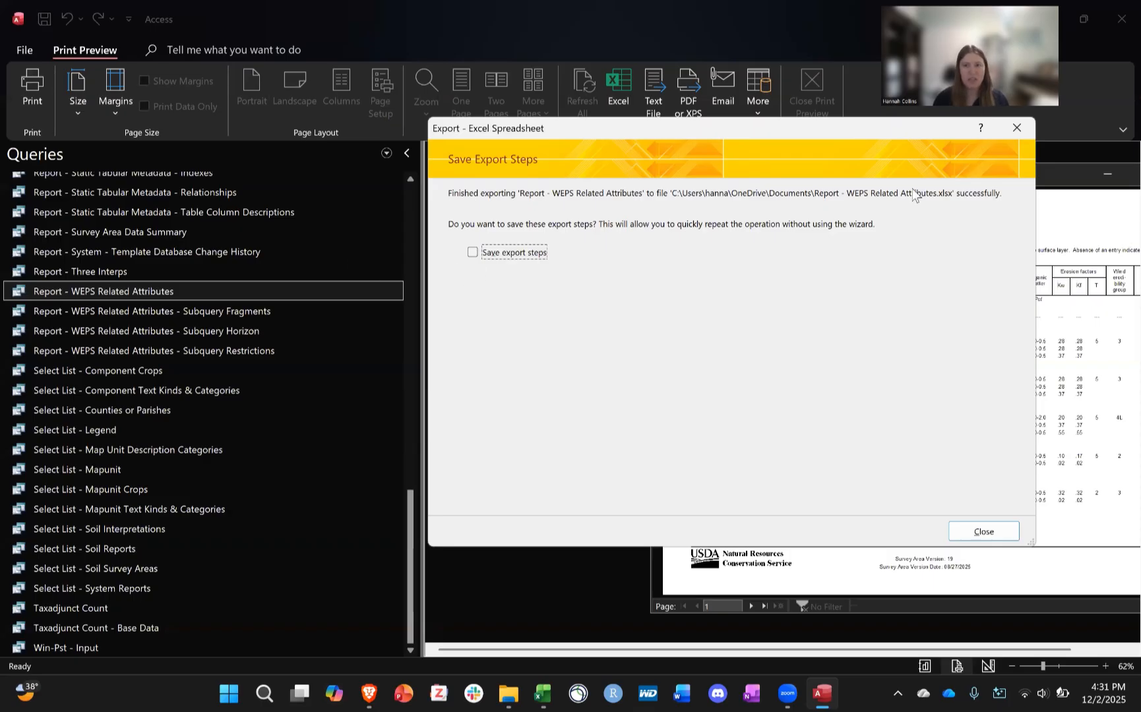
click(1023, 125)
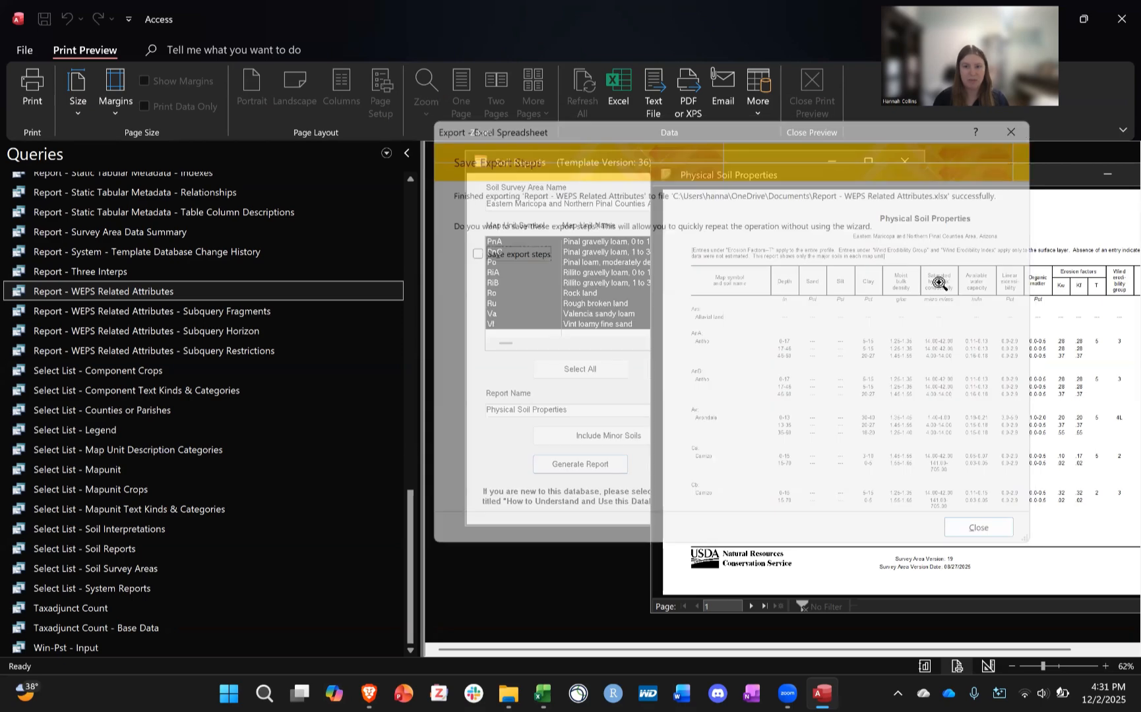